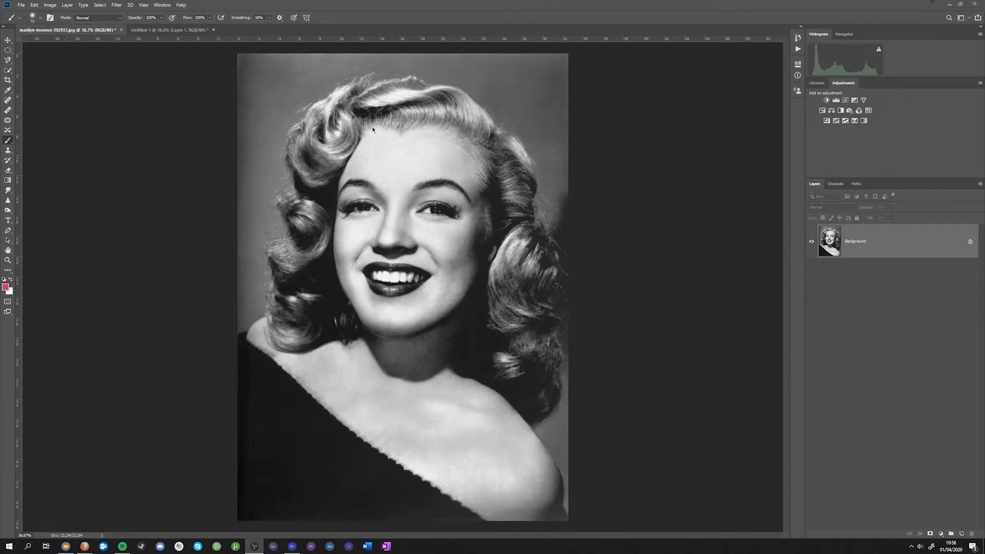
- Compare the colour reference photo with the black-and-white portrait, and duplicate the portrait's Background layer as Background copy
left_click(166, 30)
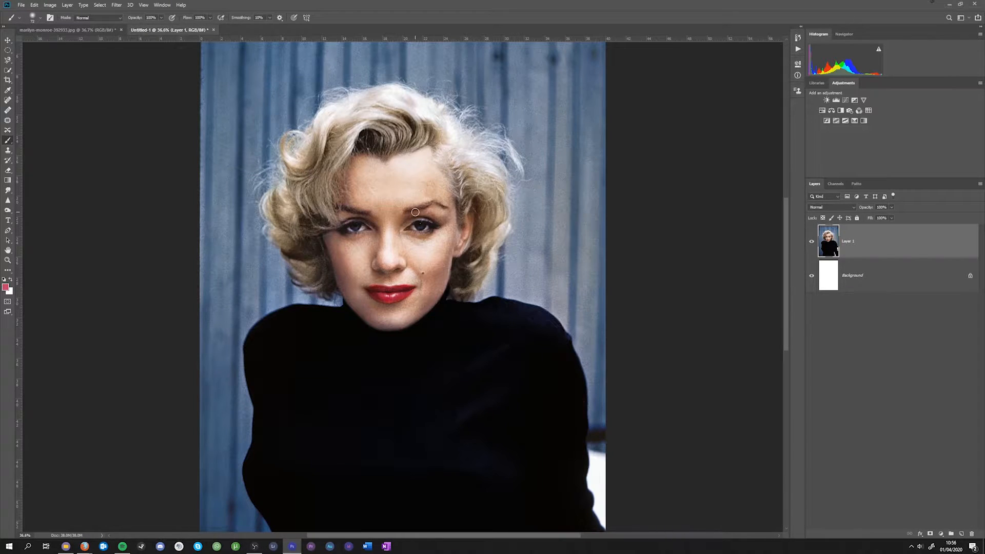
left_click(89, 33)
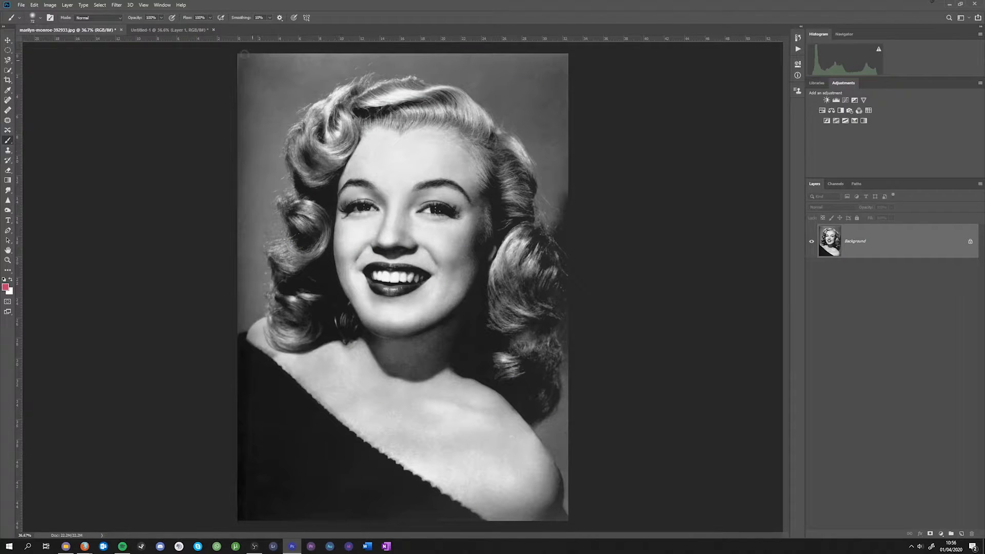
left_click(177, 31)
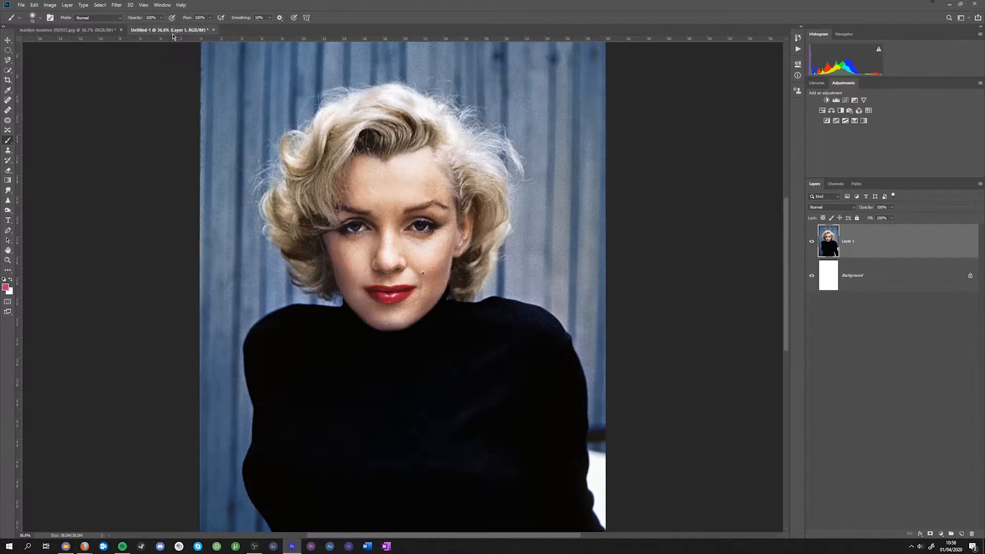
left_click(92, 30)
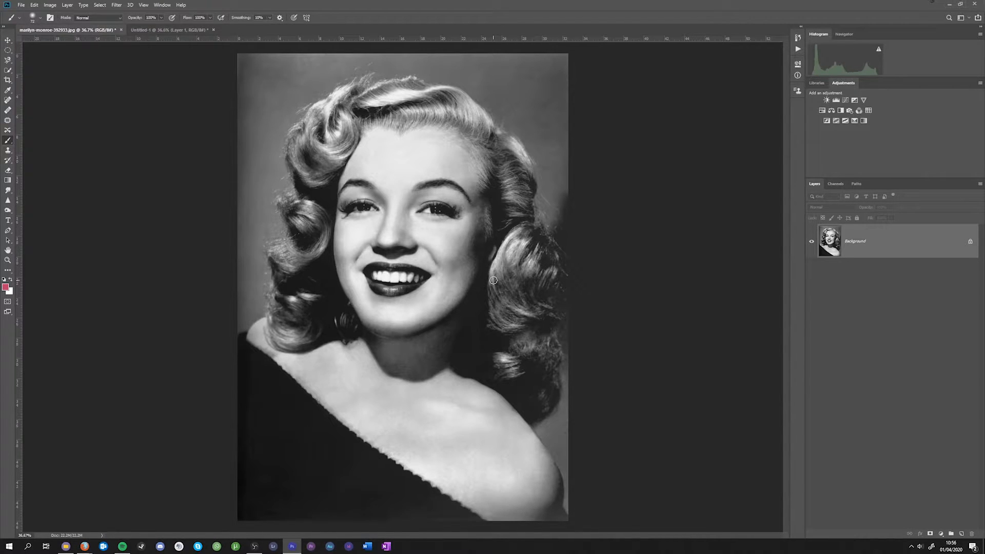
right_click(868, 240)
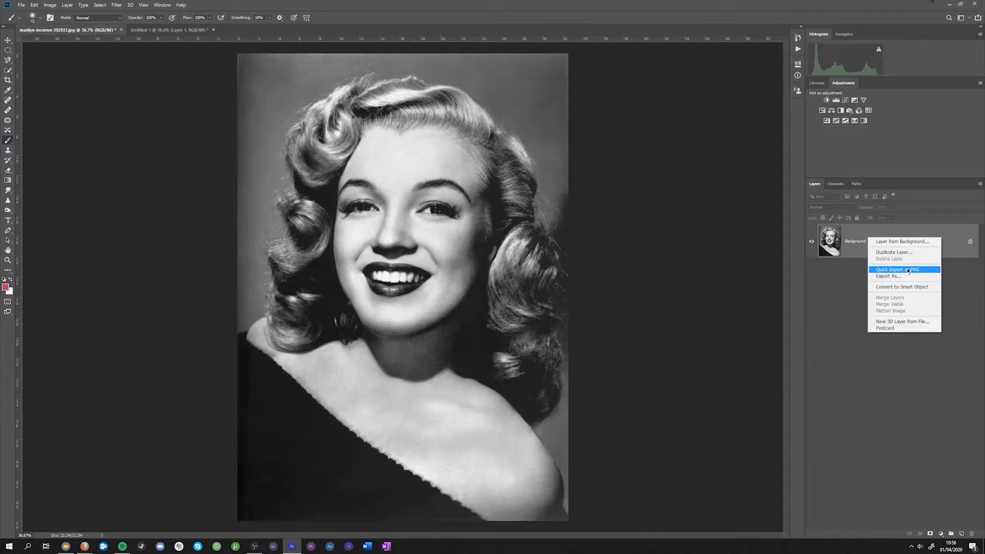
left_click(894, 252)
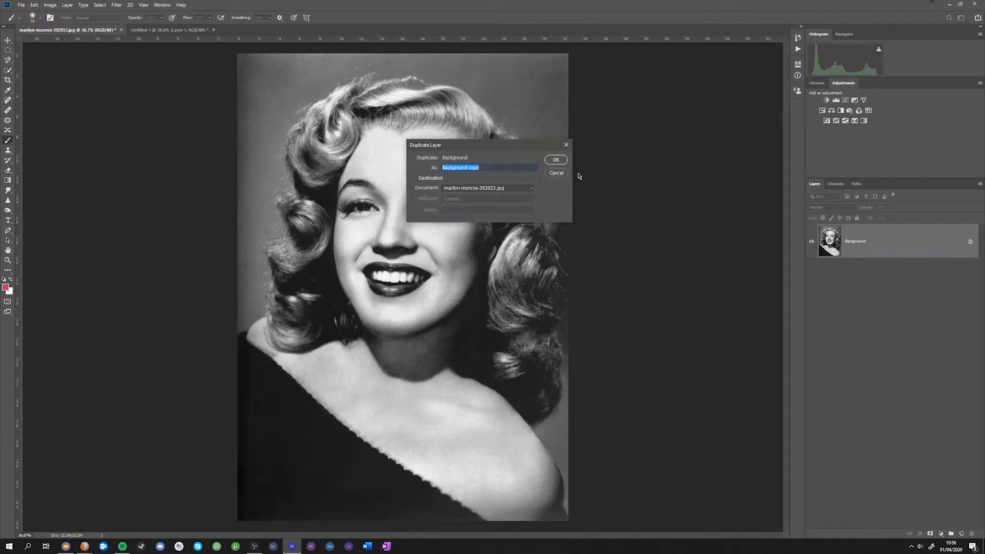
left_click(555, 160)
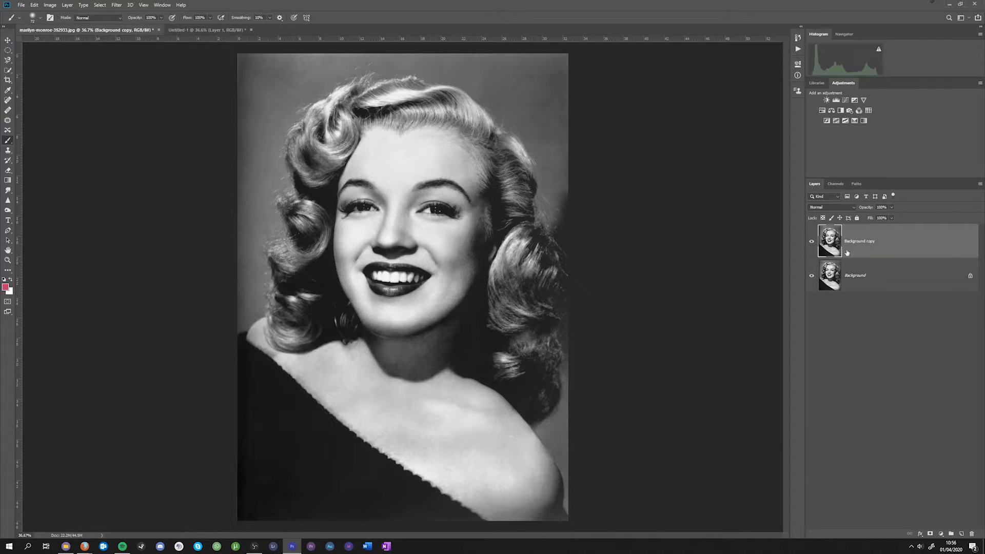
- Sample a beige blonde tone, #ac9a87, from the hair in the colour reference photo as the foreground colour
scroll(574, 398, "up", 1)
scroll(308, 228, "up", 2)
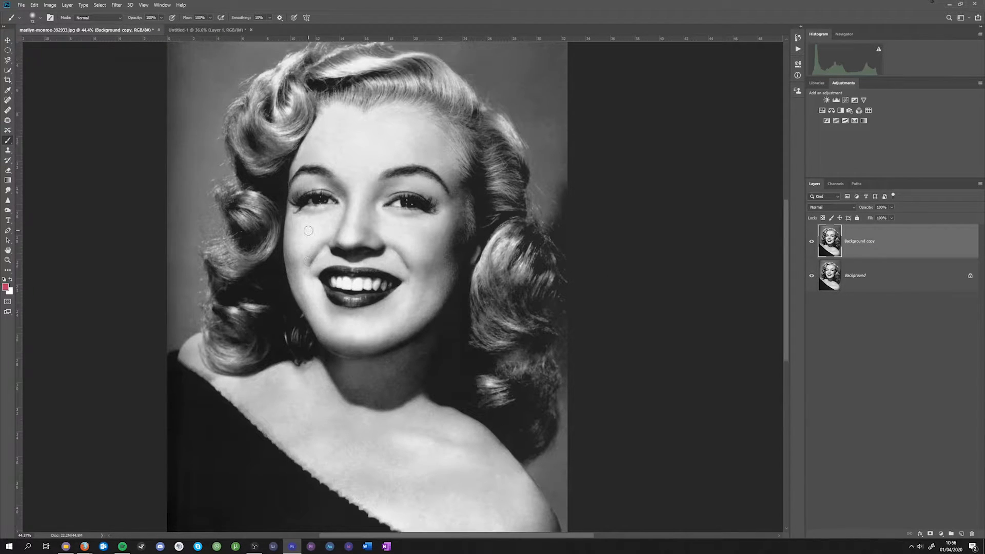
left_click(186, 30)
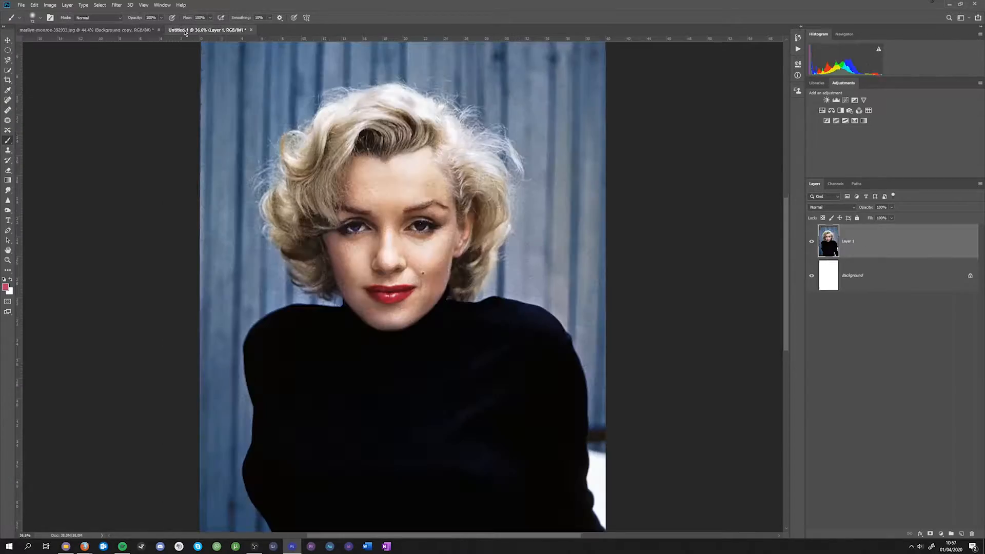
scroll(371, 193, "up", 3)
scroll(370, 193, "up", 2)
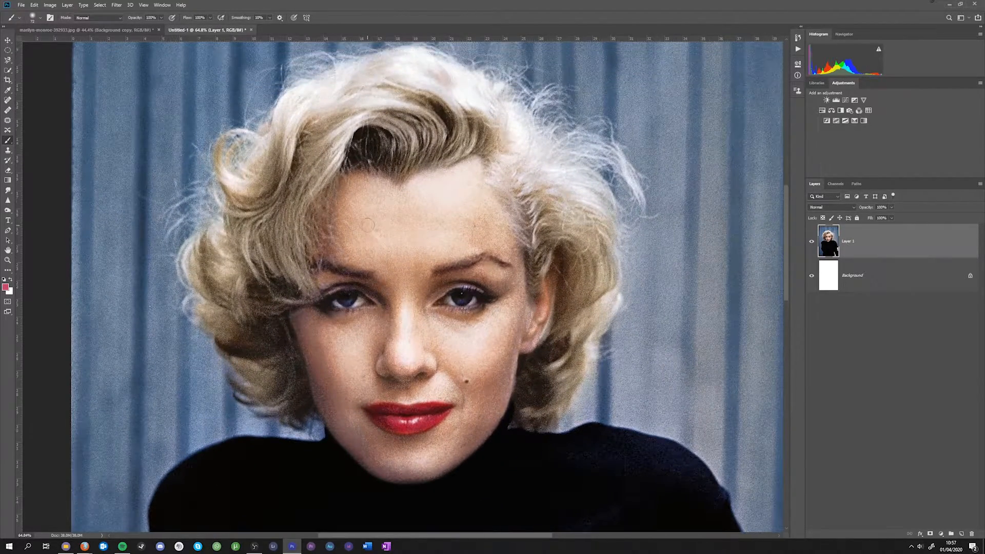
scroll(373, 136, "up", 3)
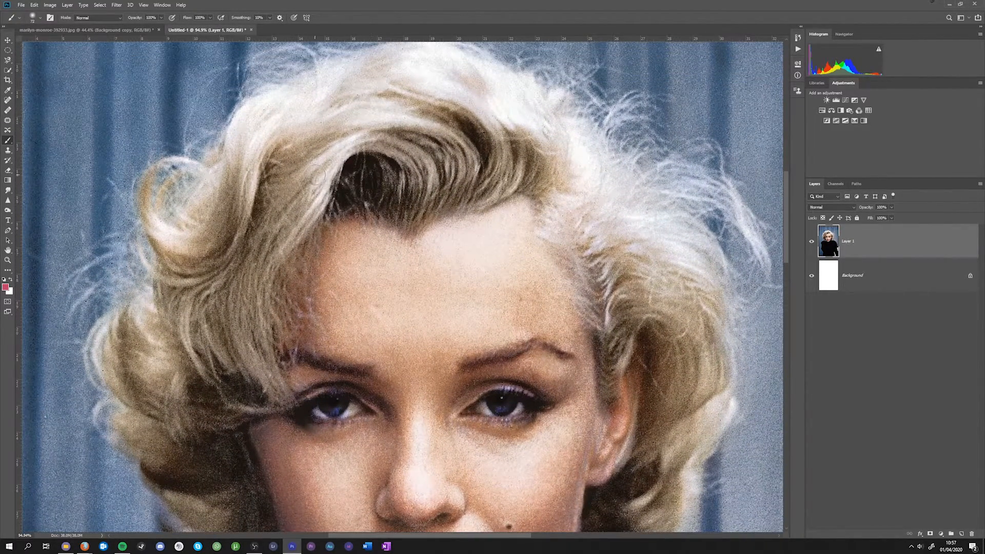
left_click(5, 287)
left_click_drag(341, 75, 124, 64)
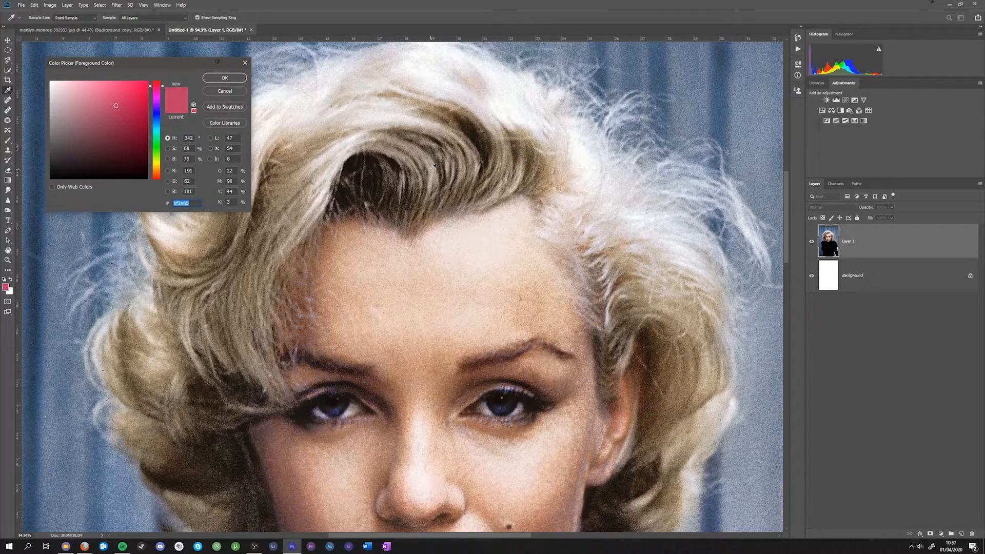
left_click(524, 126)
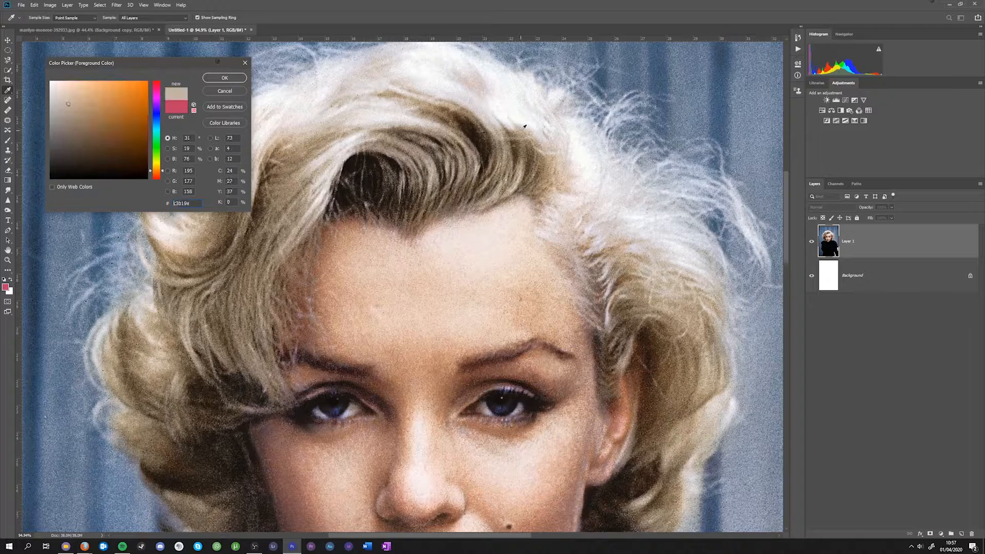
left_click_drag(524, 126, 384, 176)
left_click(449, 127)
left_click(445, 126)
left_click(446, 127)
left_click(448, 125)
left_click(450, 122)
left_click(452, 120)
left_click(452, 122)
left_click(451, 123)
left_click(450, 124)
left_click(452, 126)
left_click(452, 126)
left_click(452, 125)
left_click(453, 125)
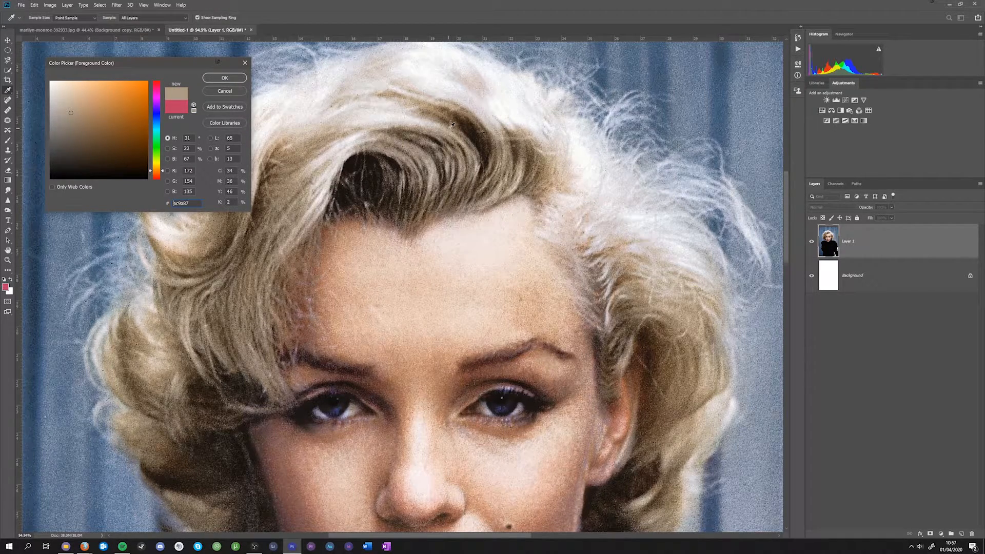
left_click(216, 80)
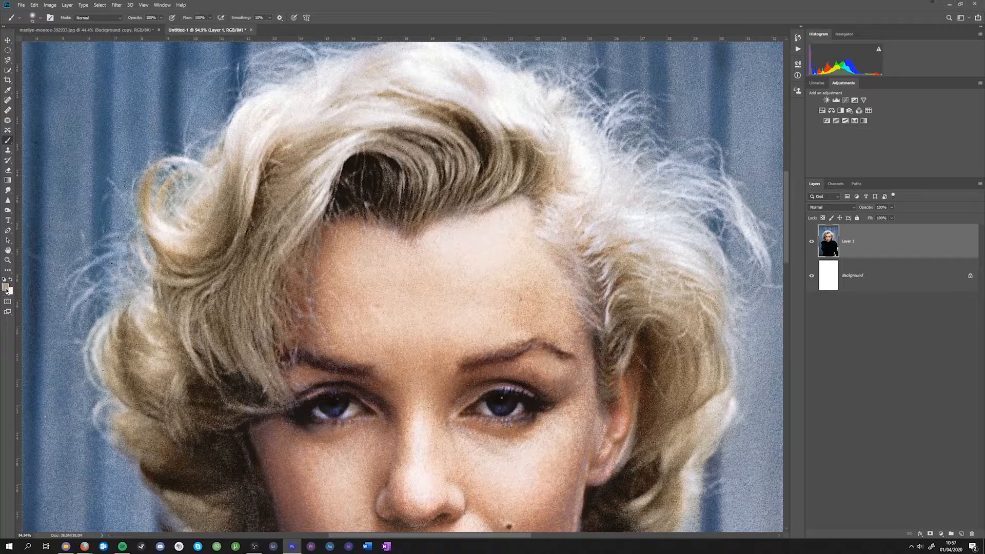
- Add a Solid Color fill layer in #ac9a87 above the portrait's Background copy and invert its mask to black
left_click(115, 31)
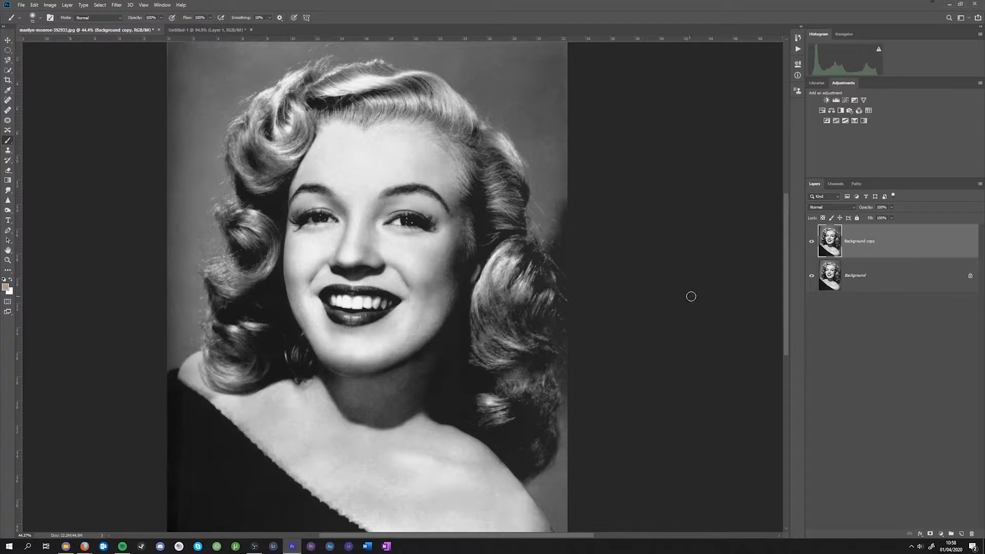
key("ctrl")
left_click(942, 536)
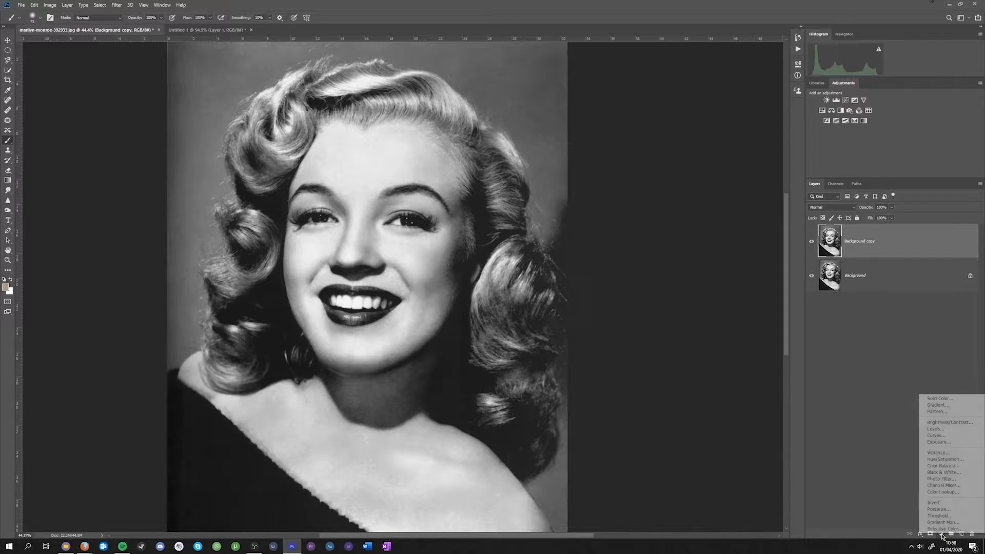
left_click(946, 398)
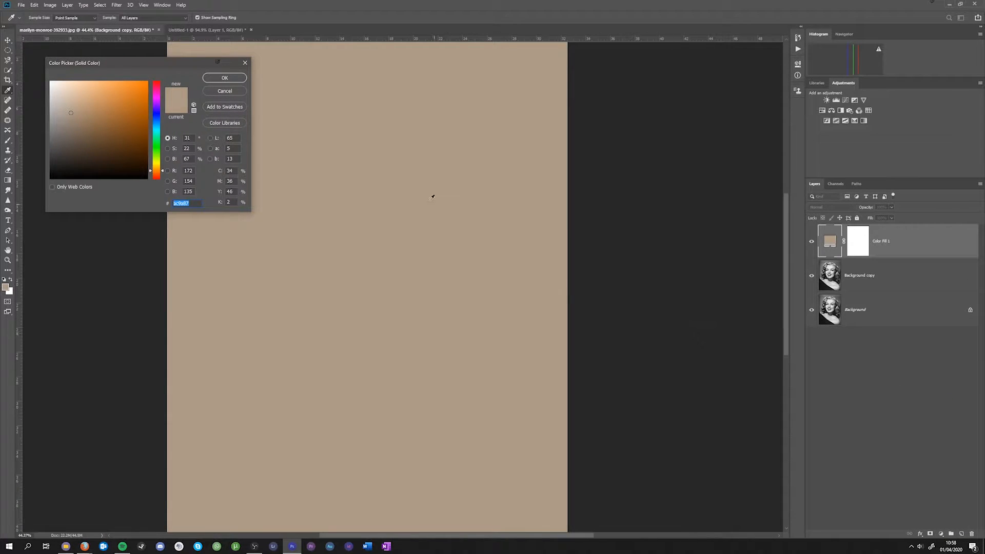
left_click(211, 80)
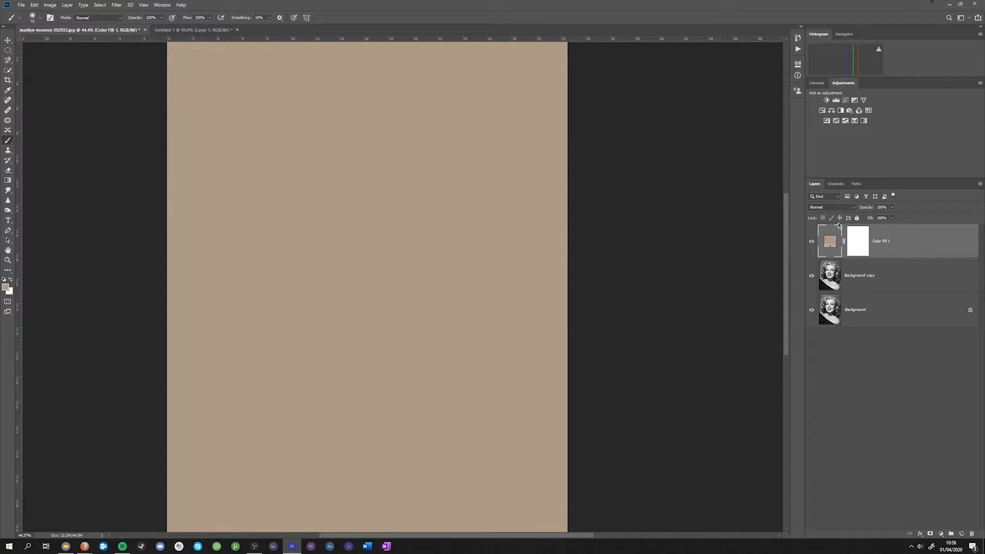
left_click(862, 240)
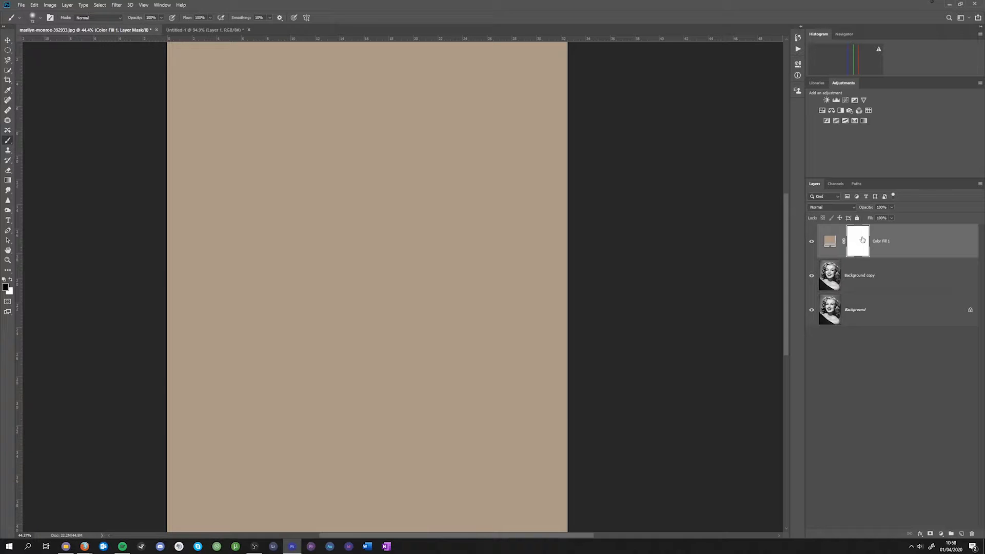
key("ctrl+i")
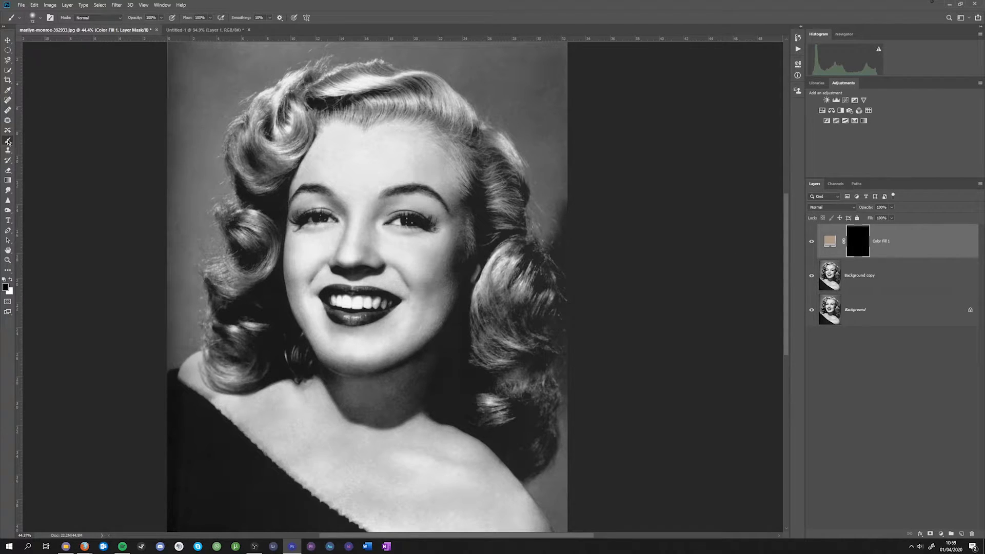
- Paint white on the fill layer's mask over the upper-left hair curl, using an enlarged soft brush at 0% hardness
key("x")
right_click(368, 231)
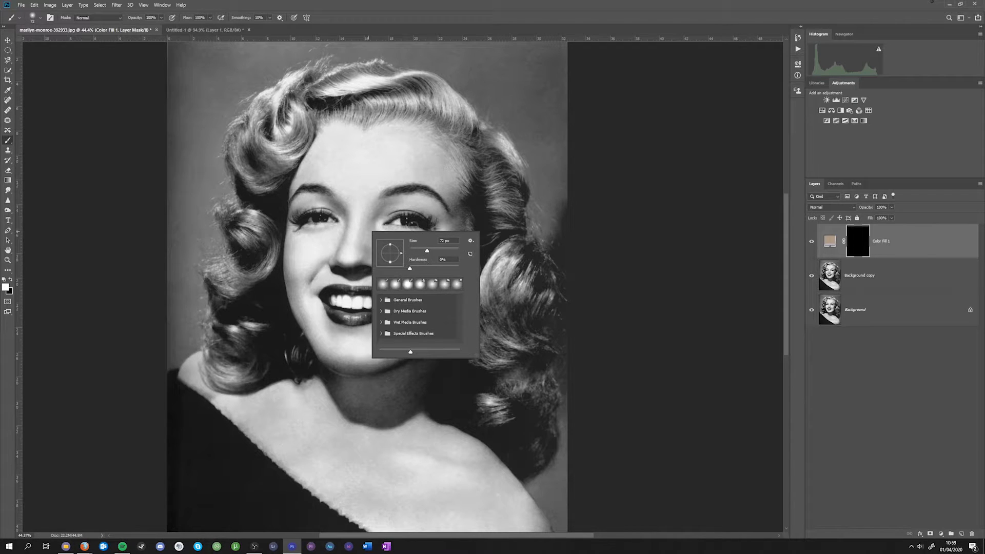
scroll(276, 184, "up", 5)
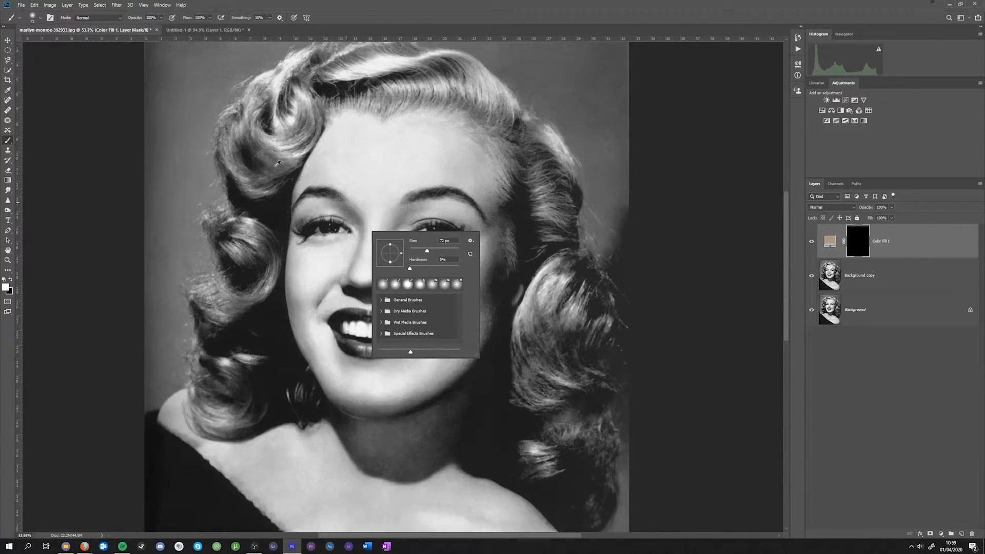
scroll(303, 240, "up", 4)
scroll(288, 173, "up", 3)
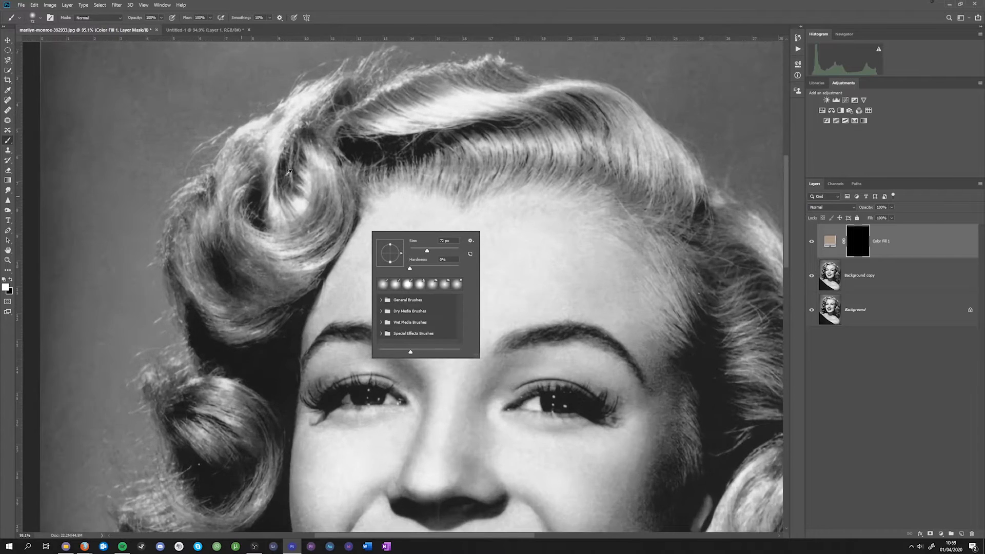
left_click_drag(406, 244, 438, 251)
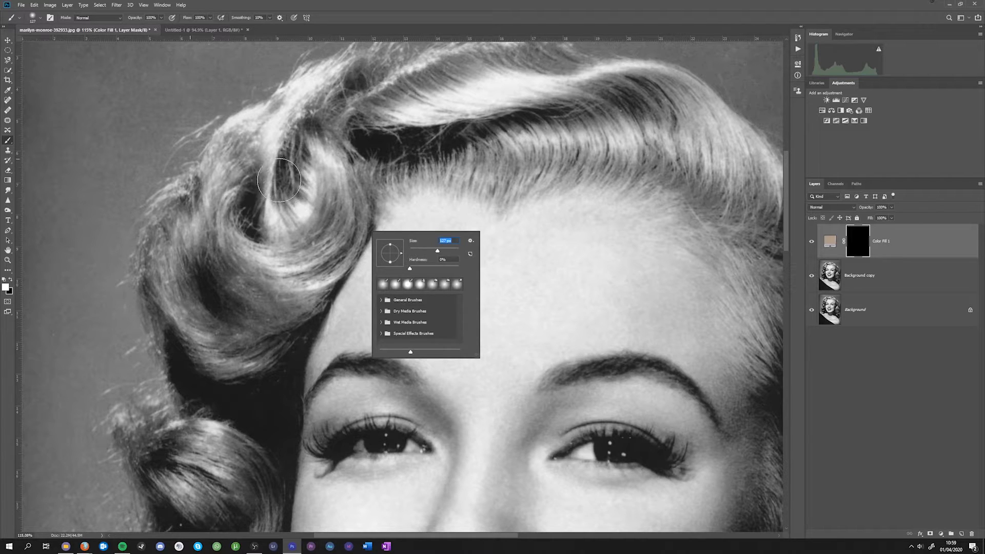
left_click_drag(438, 251, 442, 251)
mouse_move(323, 120)
left_mouse_down()
mouse_move(235, 202)
mouse_move(205, 257)
left_mouse_up()
mouse_move(279, 137)
left_mouse_down()
mouse_move(388, 83)
mouse_move(313, 135)
mouse_move(246, 202)
mouse_move(215, 307)
left_mouse_up()
mouse_move(300, 192)
left_mouse_down()
mouse_move(323, 231)
mouse_move(277, 292)
mouse_move(334, 241)
mouse_move(269, 293)
left_mouse_up()
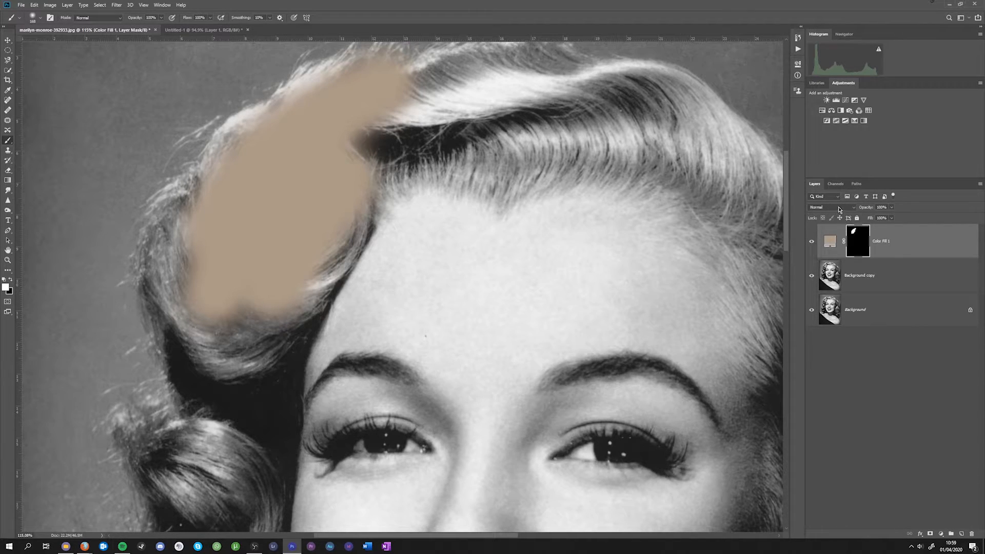
- Set the colour fill layer's blend mode to Soft Light and extend its white mask across the hair on top of the head
left_click(844, 208)
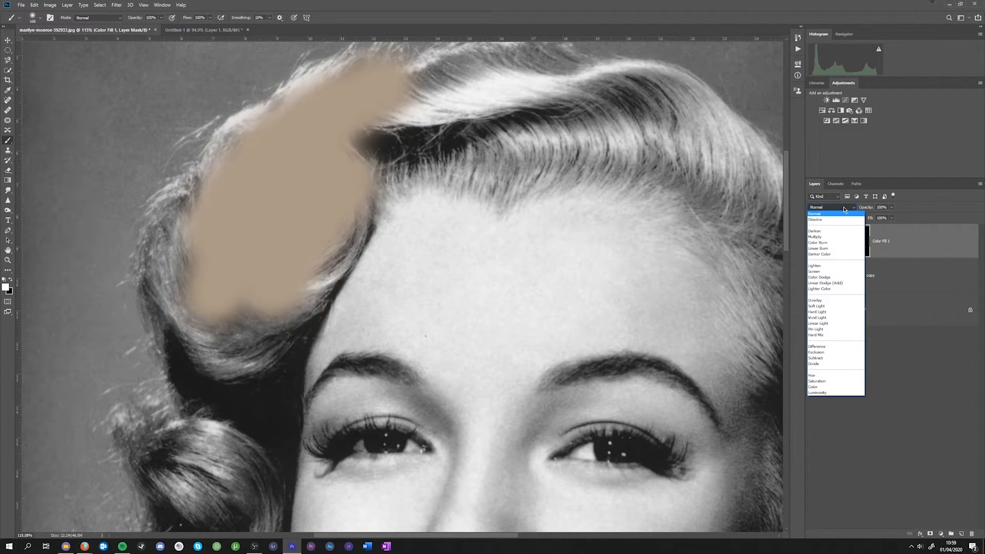
left_click(830, 307)
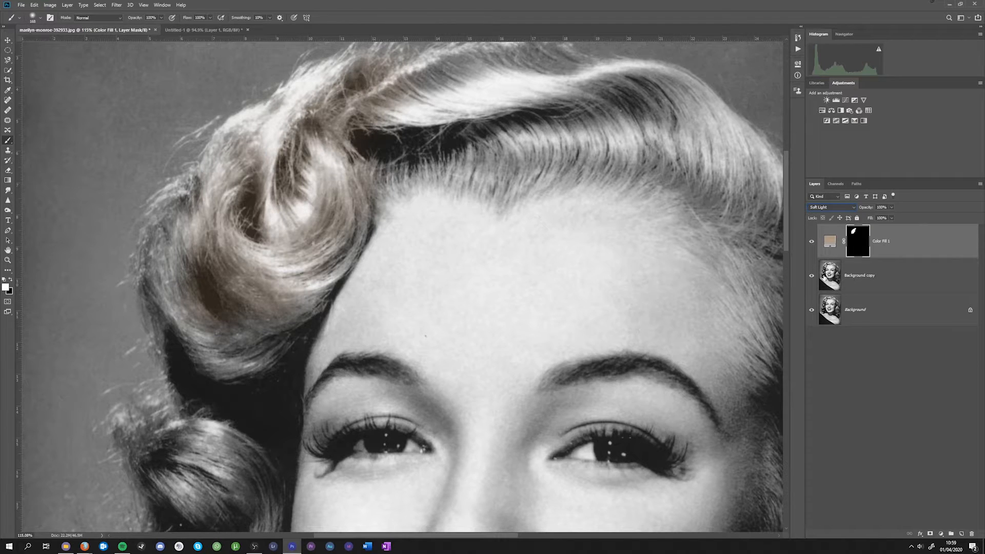
mouse_move(216, 207)
left_mouse_down()
mouse_move(178, 231)
mouse_move(204, 352)
mouse_move(272, 295)
left_mouse_up()
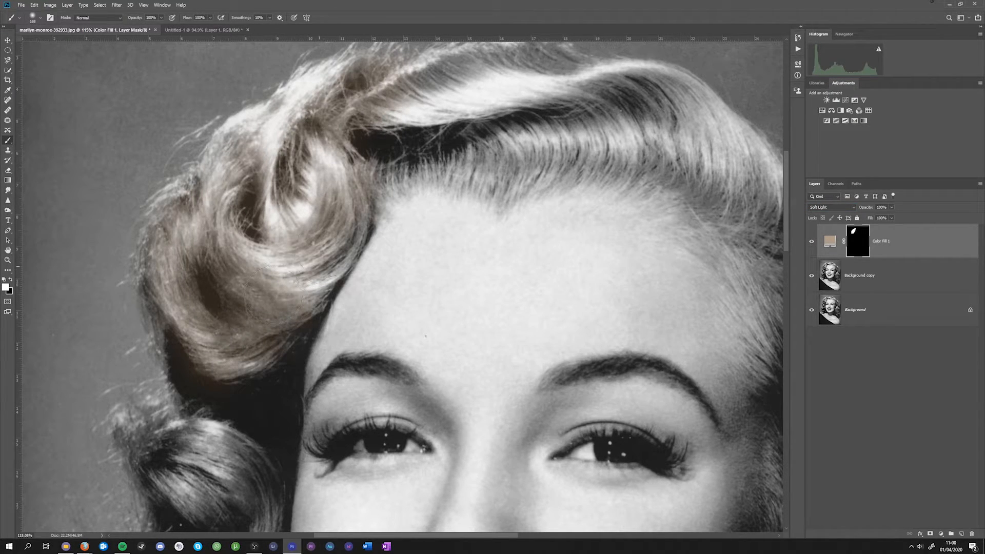
mouse_move(336, 153)
left_mouse_down()
mouse_move(439, 116)
mouse_move(349, 161)
mouse_move(487, 136)
mouse_move(510, 175)
left_mouse_up()
mouse_move(506, 114)
left_mouse_down()
mouse_move(466, 74)
mouse_move(522, 92)
mouse_move(546, 124)
mouse_move(531, 90)
mouse_move(630, 113)
mouse_move(676, 236)
mouse_move(734, 326)
mouse_move(688, 309)
mouse_move(723, 292)
mouse_move(744, 261)
left_mouse_up()
- Paint the fill layer's mask white over the long curls on both sides of the face
scroll(554, 119, "down", 5)
scroll(693, 312, "down", 3)
scroll(706, 244, "right", 3)
mouse_move(574, 243)
left_mouse_down()
mouse_move(570, 373)
mouse_move(536, 425)
left_mouse_up()
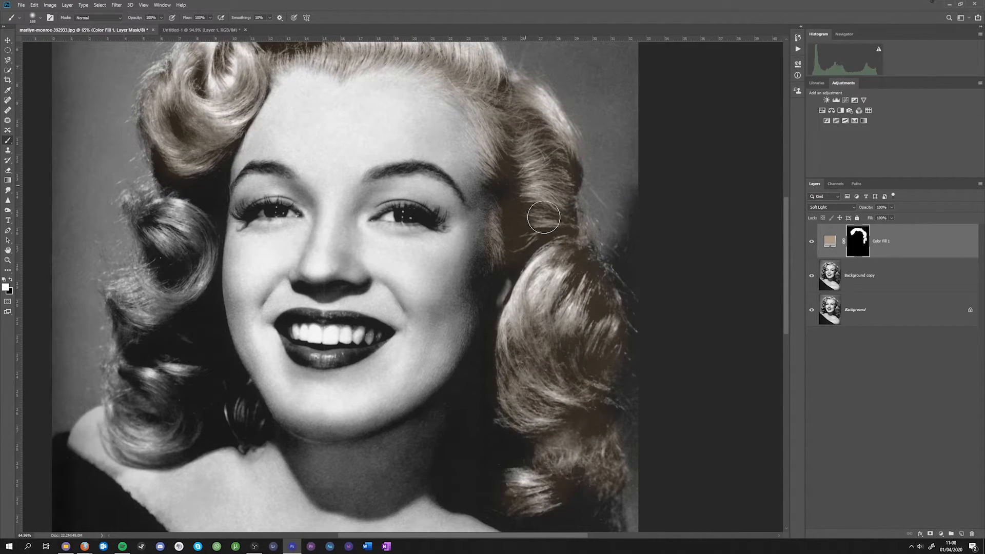
mouse_move(185, 189)
left_mouse_down()
mouse_move(180, 231)
mouse_move(131, 301)
mouse_move(173, 438)
mouse_move(171, 314)
left_mouse_up()
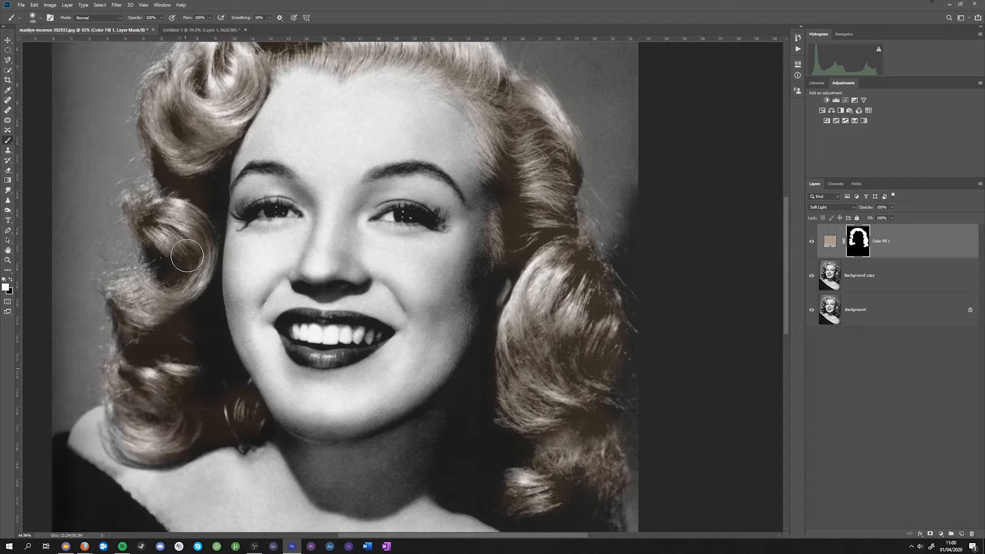
- Paint black on the mask to remove the hair tint from the dark shadow between the lower-right curls and the shoulder
scroll(513, 390, "down", 2)
scroll(547, 336, "up", 2)
scroll(548, 336, "down", 1)
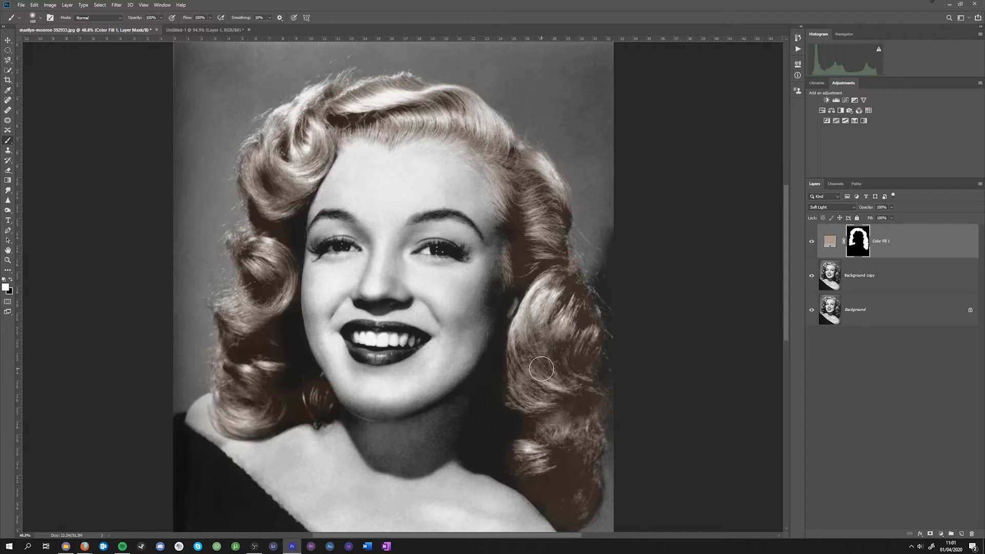
scroll(541, 379, "down", 1)
scroll(568, 470, "up", 2)
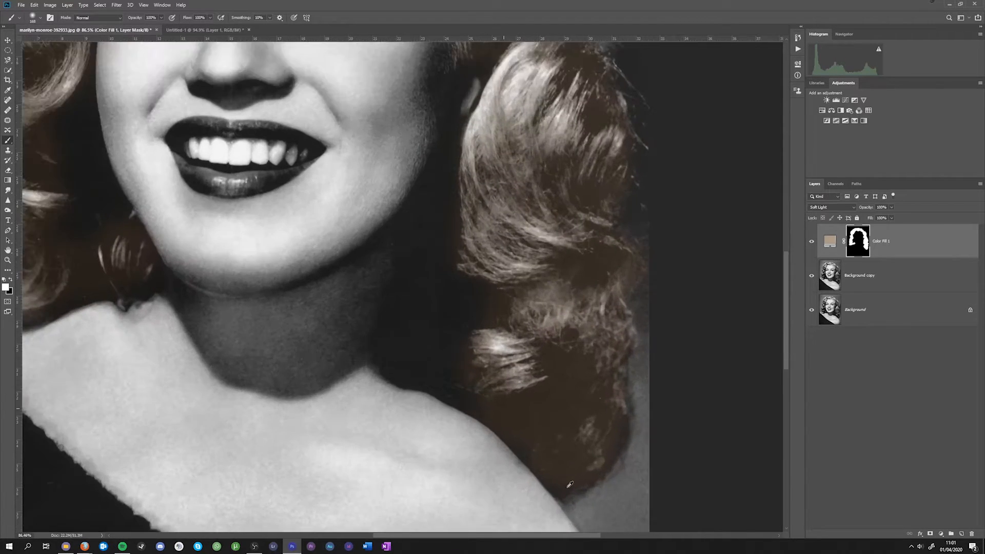
scroll(569, 484, "up", 2)
key("x")
mouse_move(510, 406)
left_mouse_down()
mouse_move(520, 433)
mouse_move(476, 406)
mouse_move(459, 412)
mouse_move(501, 410)
mouse_move(551, 391)
mouse_move(543, 398)
mouse_move(563, 379)
mouse_move(560, 362)
mouse_move(551, 415)
mouse_move(565, 367)
mouse_move(515, 437)
mouse_move(554, 410)
mouse_move(512, 459)
left_mouse_up()
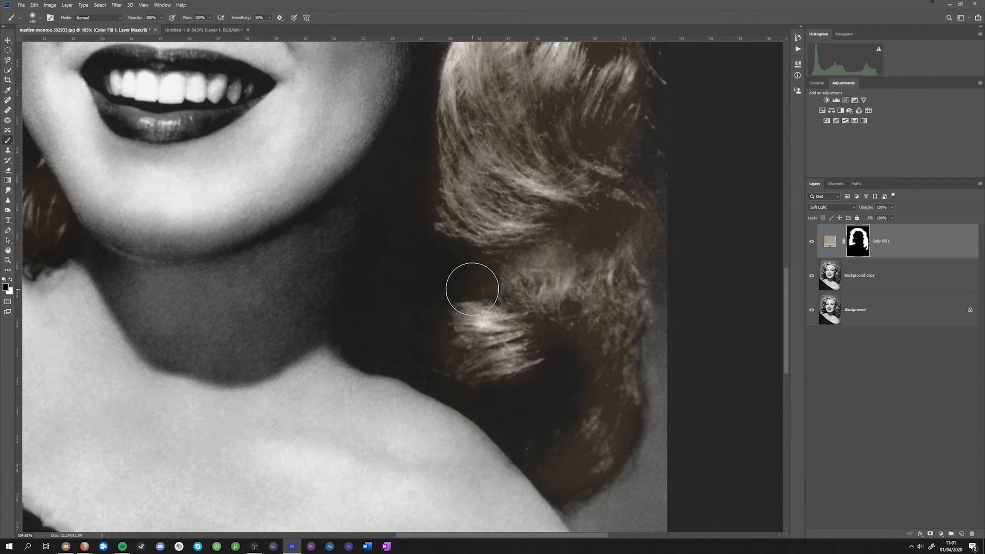
scroll(493, 388, "down", 3)
scroll(494, 388, "down", 2)
scroll(488, 397, "up", 5)
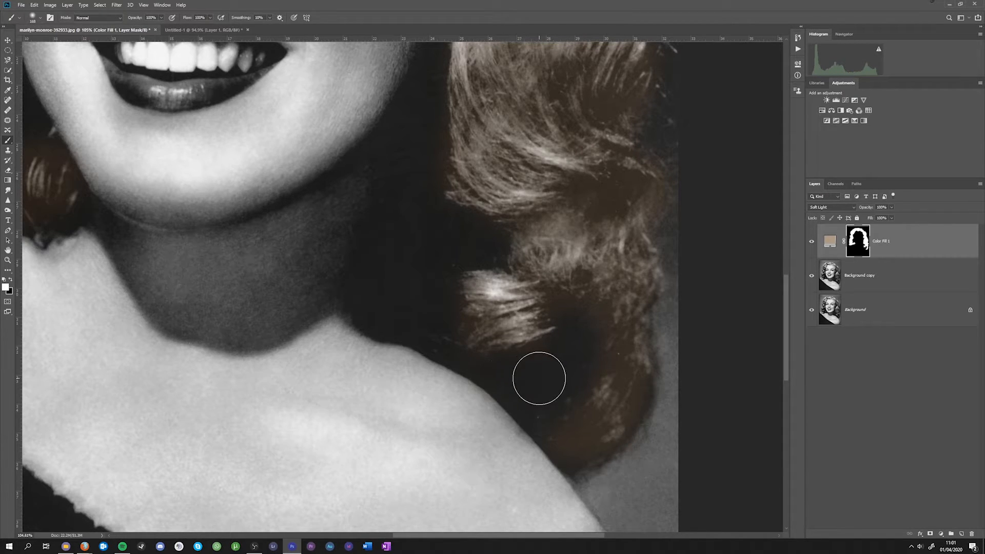
- Paint white on the hair fill's mask to restore the tint along the inner side of the lower-right curl
key("x")
mouse_move(567, 350)
left_mouse_down()
mouse_move(567, 334)
mouse_move(580, 380)
left_mouse_up()
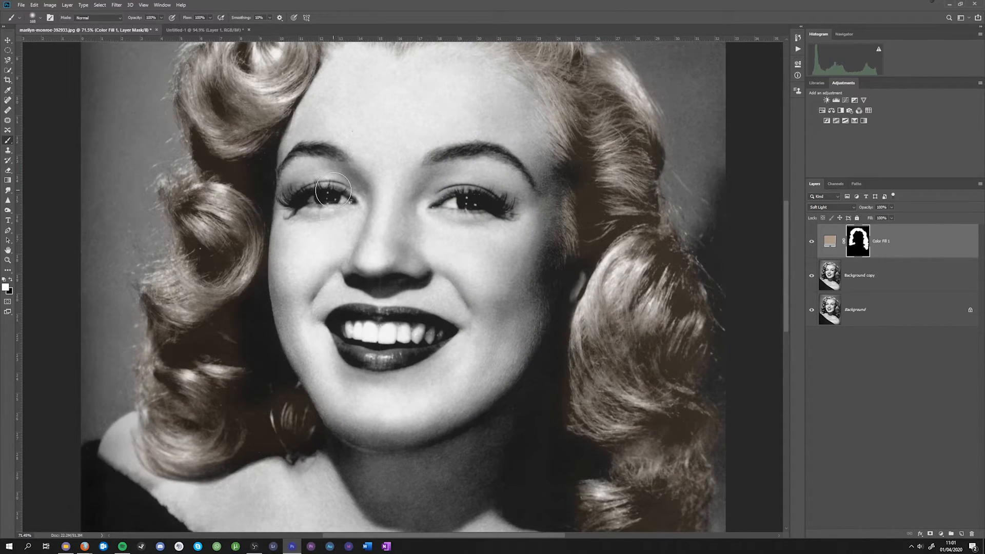
- Sample the red of the upper lip (#7c1f2c) in the colour reference photo as the foreground colour
left_click(205, 30)
scroll(364, 234, "down", 5)
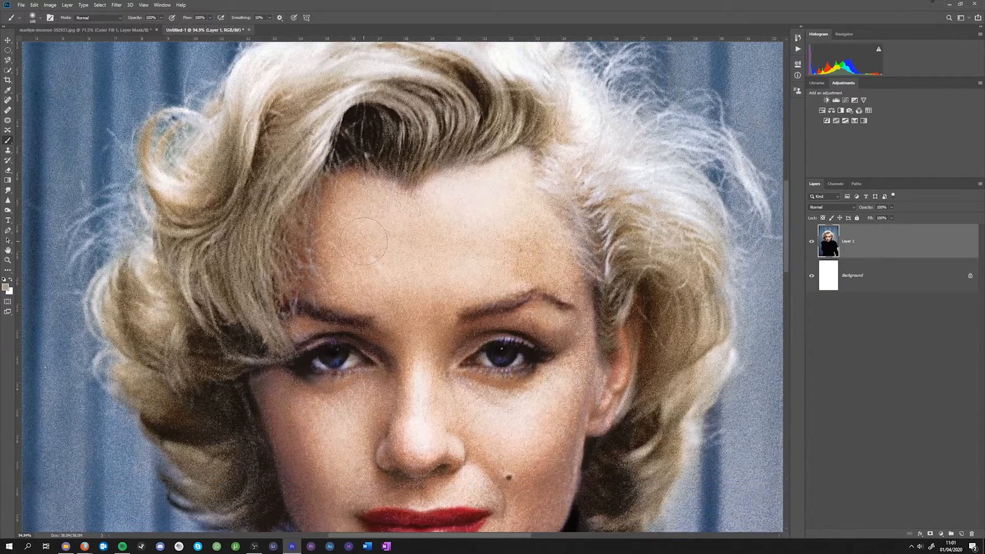
scroll(363, 236, "down", 4)
scroll(431, 402, "up", 3)
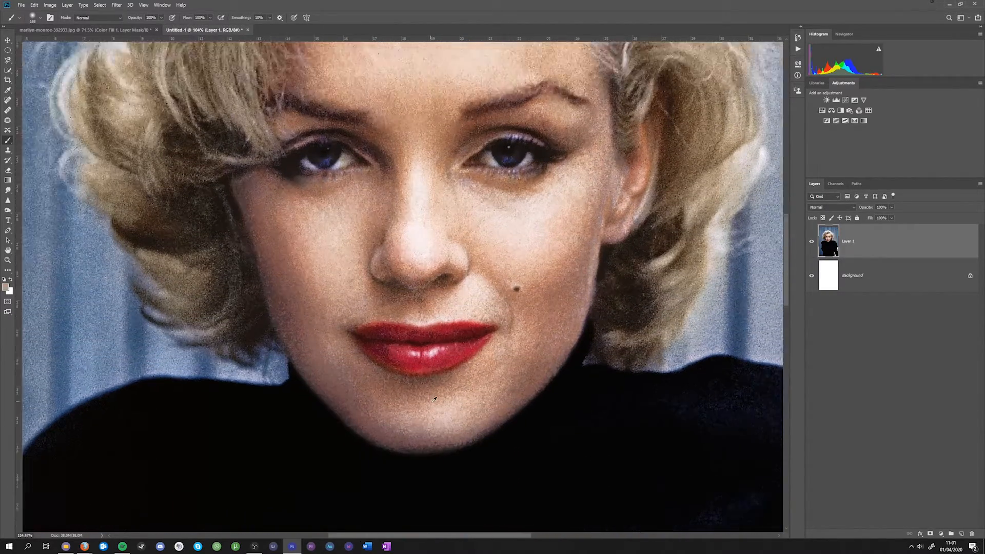
left_click(7, 287)
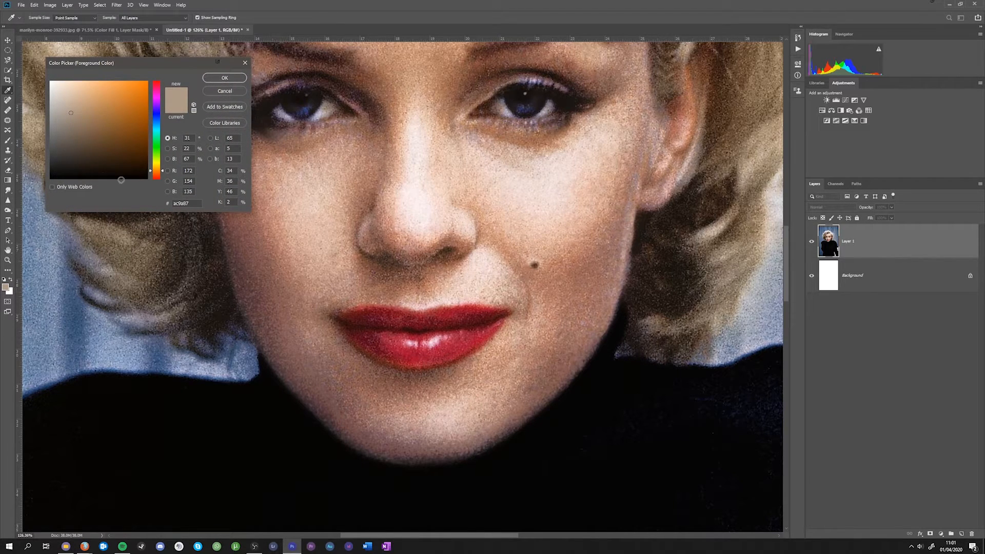
left_click(431, 314)
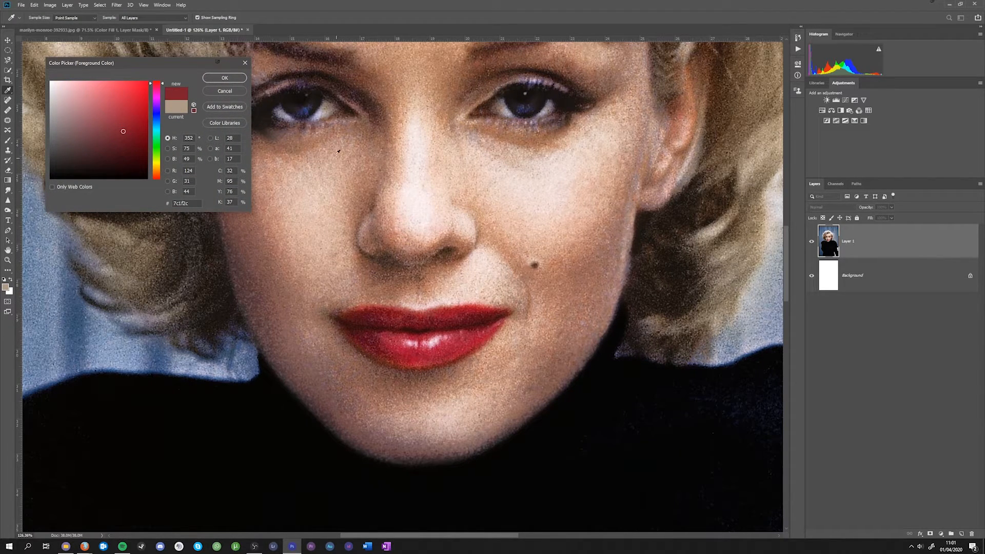
left_click(240, 88)
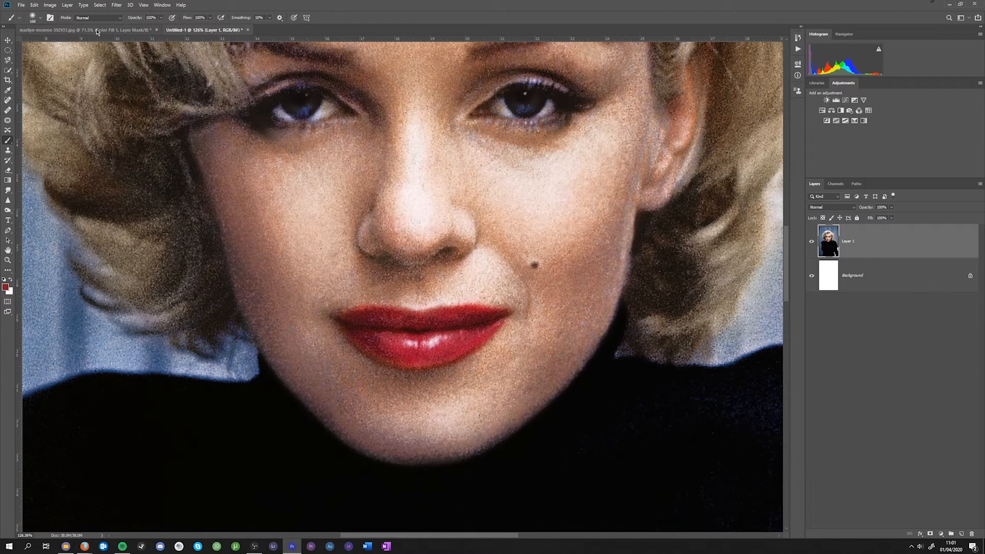
- Add a solid colour fill layer in the sampled red to the black-and-white portrait and invert its mask to black
left_click(97, 30)
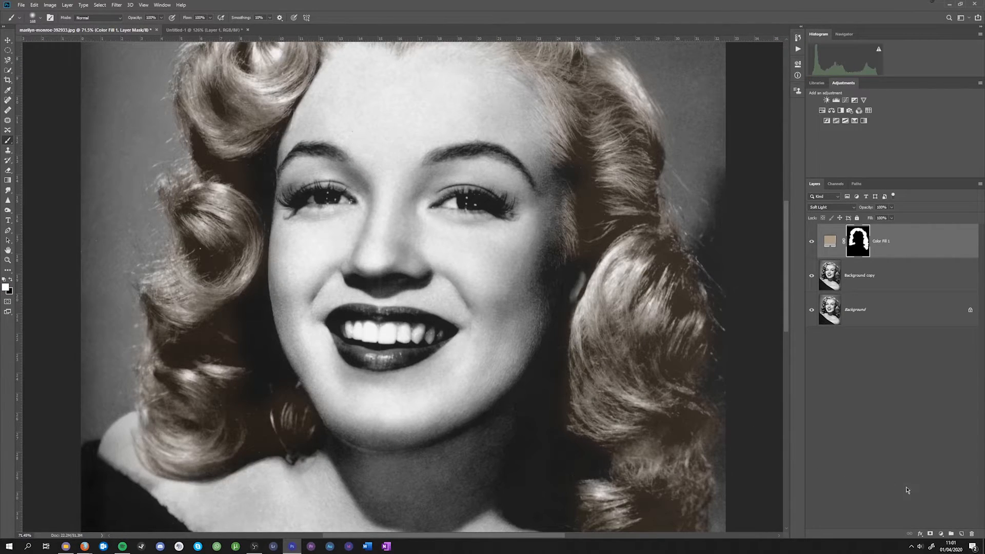
left_click(941, 535)
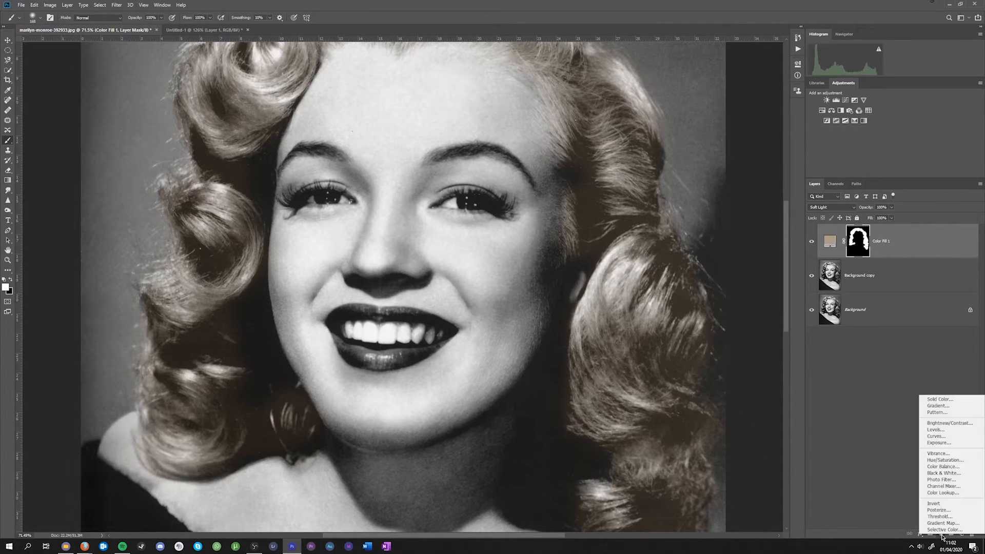
left_click(951, 400)
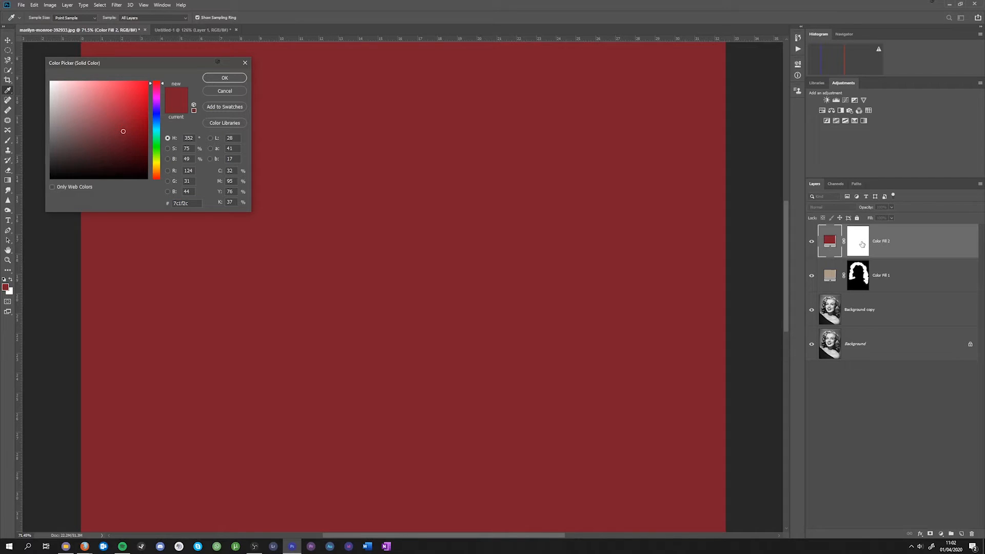
left_click(227, 78)
left_click(861, 244)
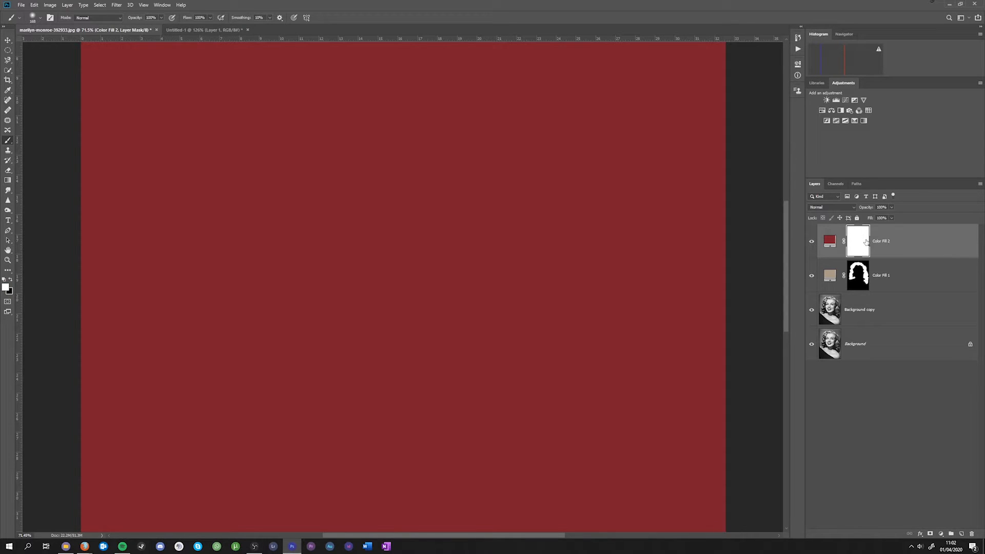
key("ctrl+i")
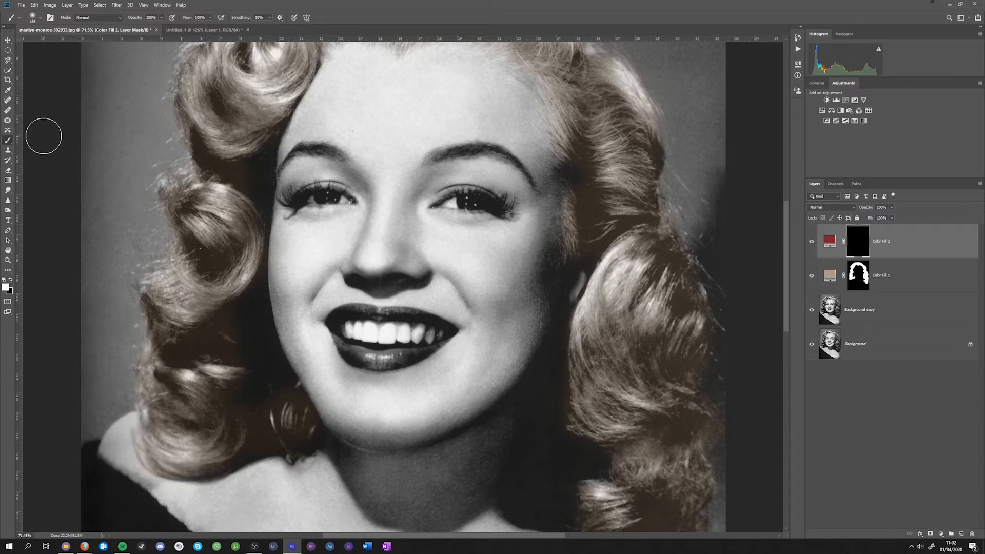
- Paint white on the red fill's mask over the middle of the lower lip with a smaller soft brush
scroll(438, 413, "up", 3)
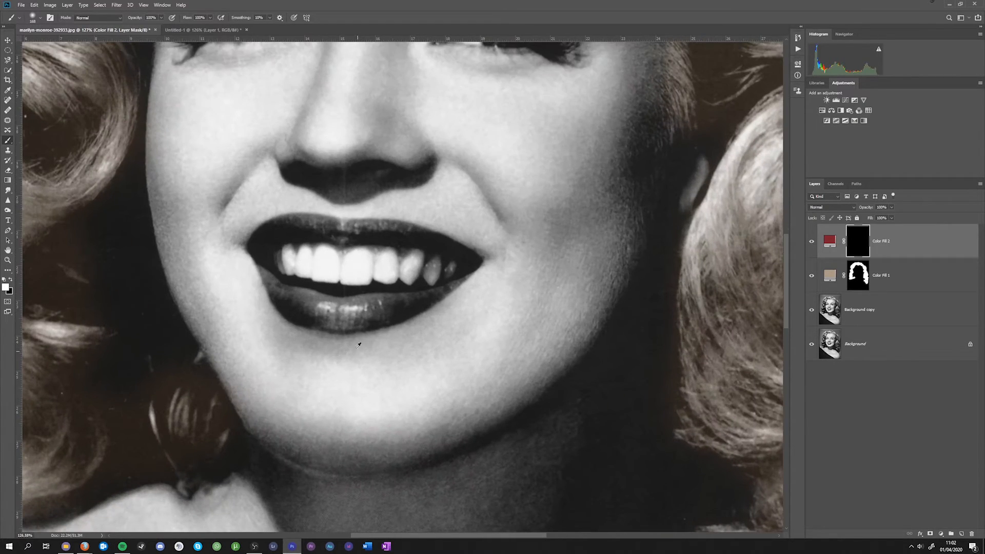
scroll(194, 253, "up", 1)
right_click(377, 319)
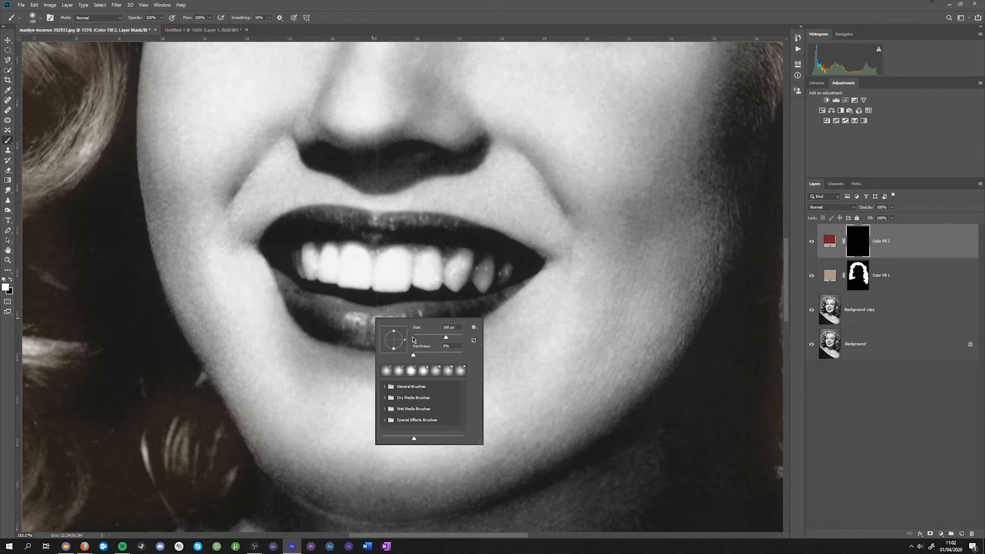
key("Return")
mouse_move(326, 320)
left_mouse_down()
mouse_move(402, 335)
mouse_move(381, 336)
mouse_move(337, 329)
mouse_move(437, 318)
mouse_move(326, 311)
left_mouse_up()
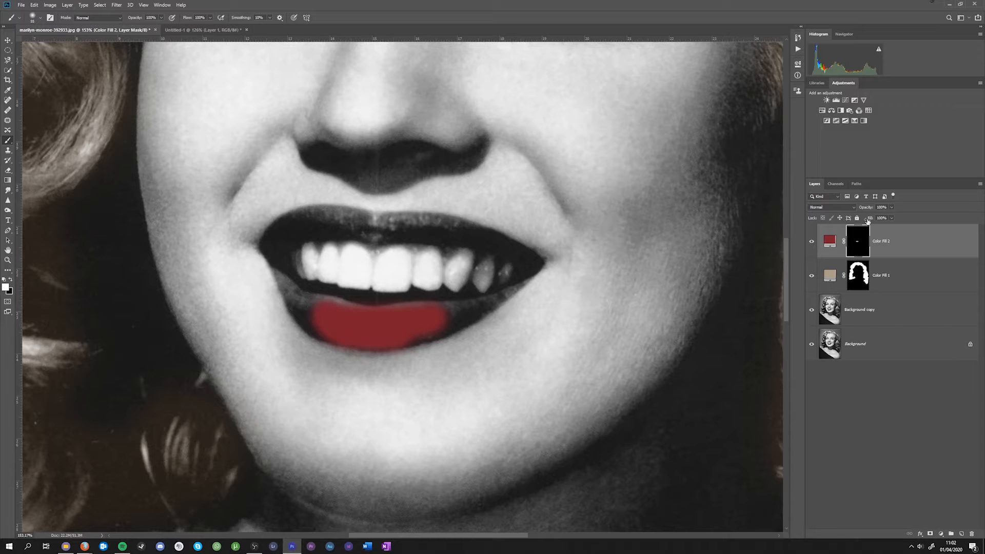
- Set the red fill layer's blend mode to Soft Light and extend its white mask over the rest of the lips
left_click(844, 210)
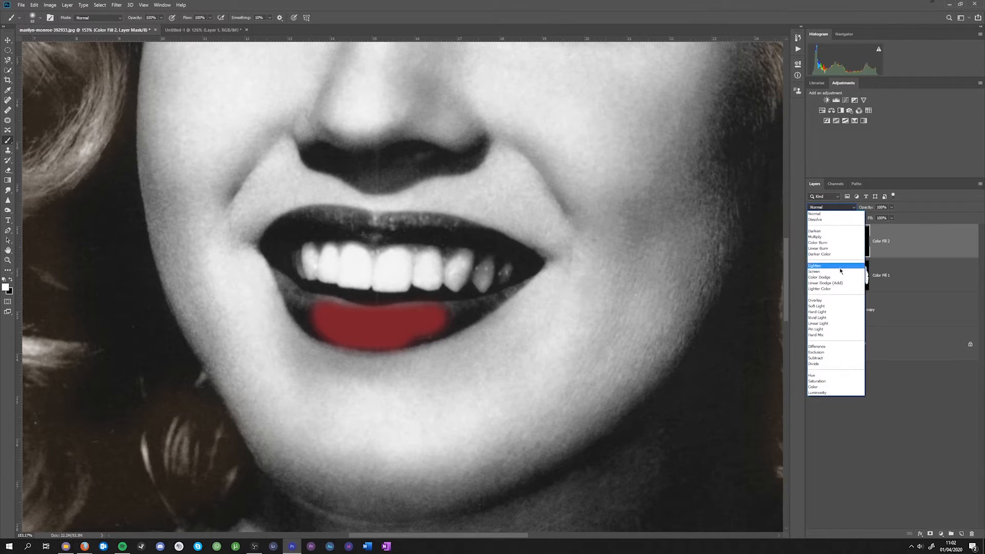
left_click(837, 311)
mouse_move(304, 310)
left_mouse_down()
mouse_move(362, 330)
mouse_move(320, 312)
mouse_move(455, 314)
mouse_move(531, 275)
mouse_move(277, 272)
mouse_move(385, 217)
mouse_move(441, 233)
mouse_move(287, 231)
left_mouse_up()
- Paint black on the red fill's mask with a resized brush to clean up the tint around the lips and teeth
right_click(503, 321)
left_click_drag(549, 341, 547, 341)
left_click(486, 202)
scroll(484, 289, "up", 11)
key("x")
mouse_move(500, 270)
left_mouse_down()
mouse_move(483, 289)
mouse_move(550, 261)
left_mouse_up()
left_click_drag(525, 110, 642, 174)
left_click_drag(659, 241, 569, 324)
scroll(513, 359, "down", 3)
scroll(226, 410, "up", 3)
left_click_drag(533, 425, 354, 406)
left_click_drag(156, 177, 186, 229)
scroll(186, 229, "down", 10)
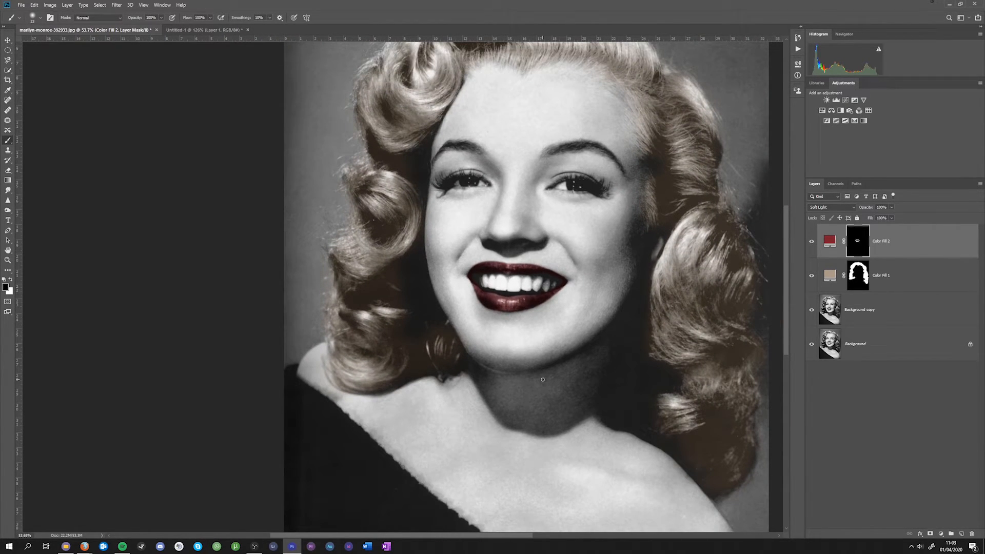
scroll(542, 379, "down", 3)
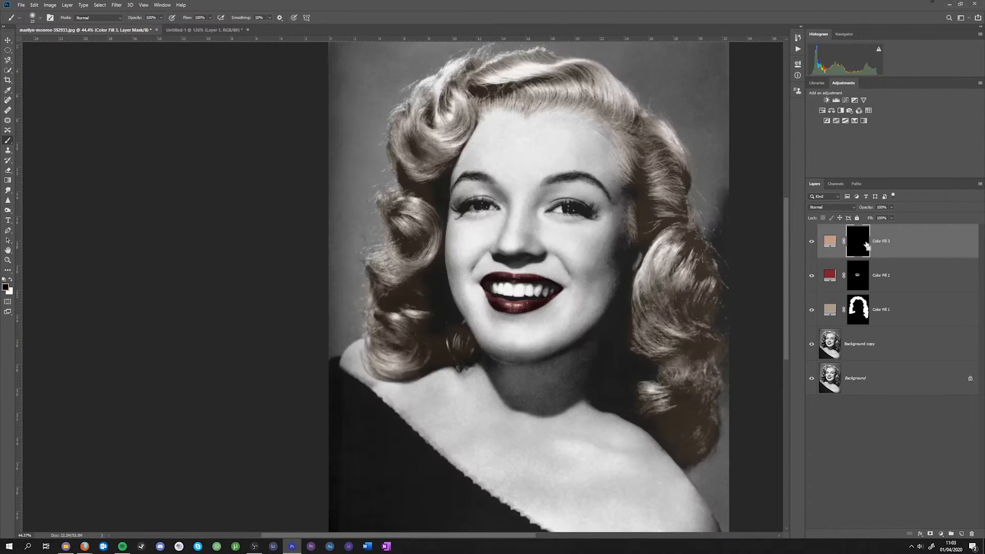
- Sample a skin tone from the reference photo and apply it as a new Soft Light colour fill masked to the face
left_click(201, 31)
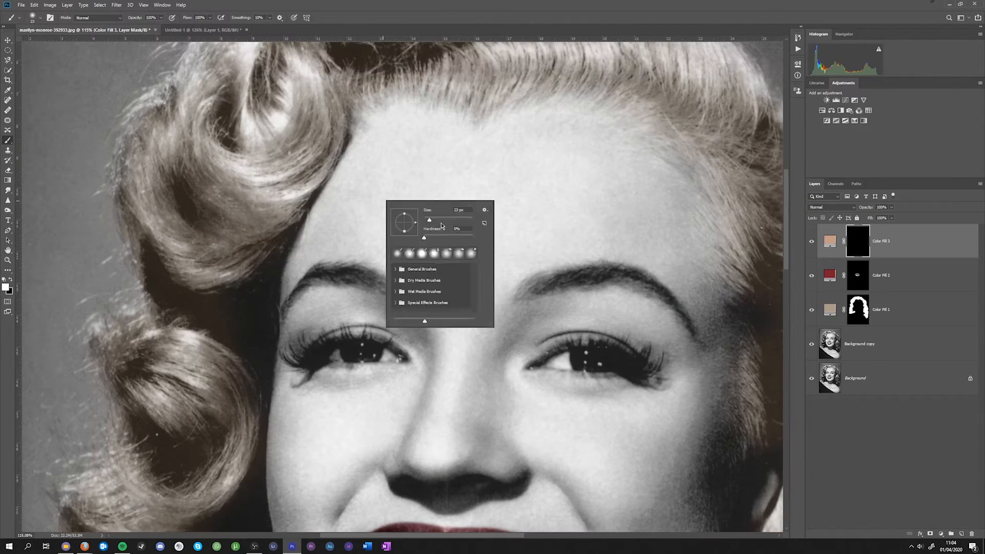
key("Return")
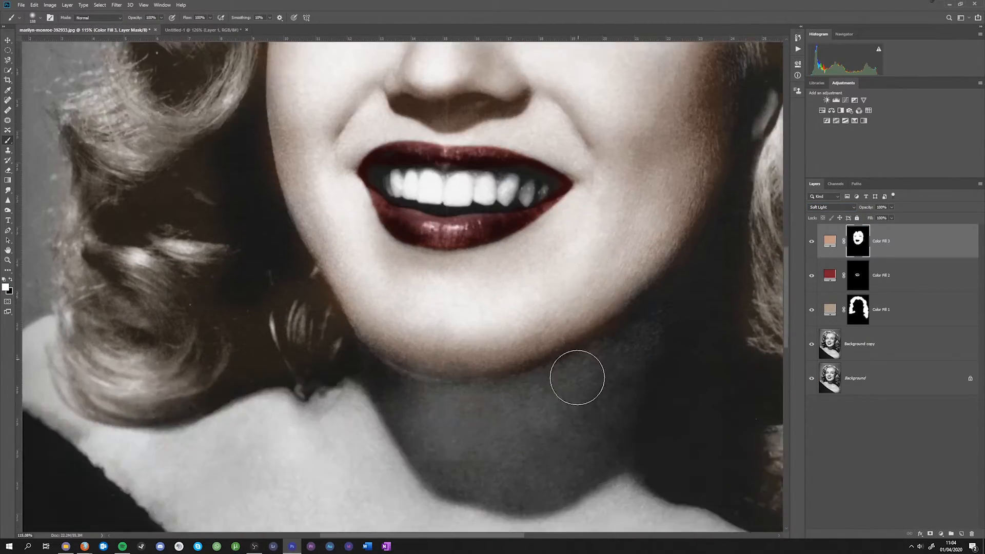
key("ctrl+0")
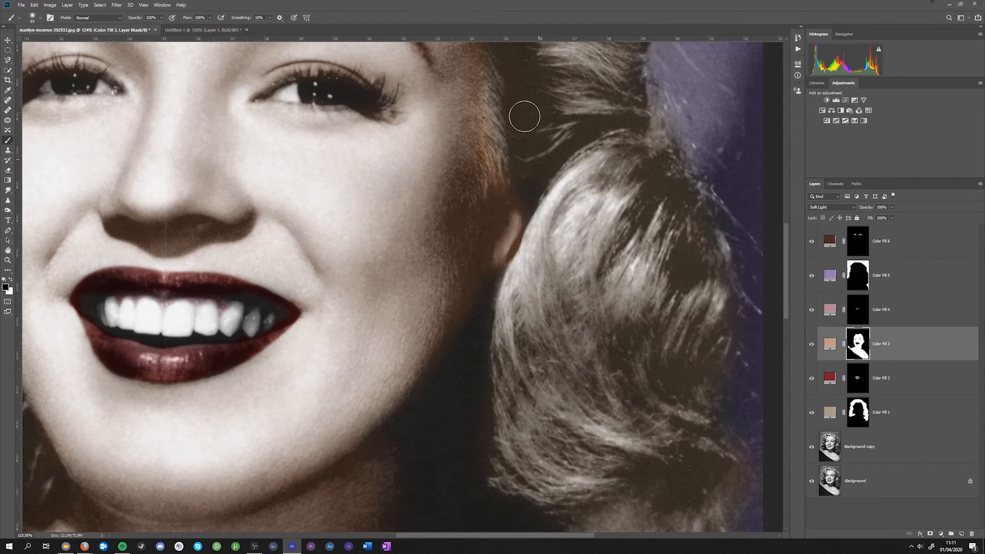
- Refine the skin fill's mask around the hairline and ear beside the right-hand curls, alternating black and white with a resized brush
left_click_drag(494, 177, 496, 81)
key("x")
left_click_drag(483, 121, 452, 169)
right_click(544, 209)
left_click_drag(599, 227, 587, 227)
key("x")
left_click_drag(487, 211, 485, 264)
scroll(506, 244, "up", 4)
scroll(491, 197, "down", 6)
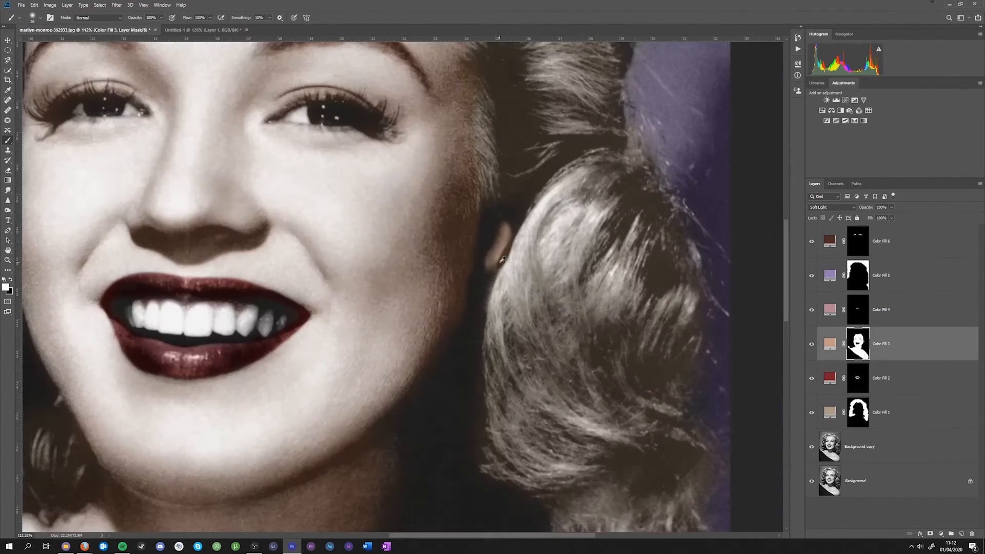
- Change the hair fill layer's colour to a more saturated brown
double_click(829, 411)
left_click_drag(59, 115, 84, 116)
left_click(225, 78)
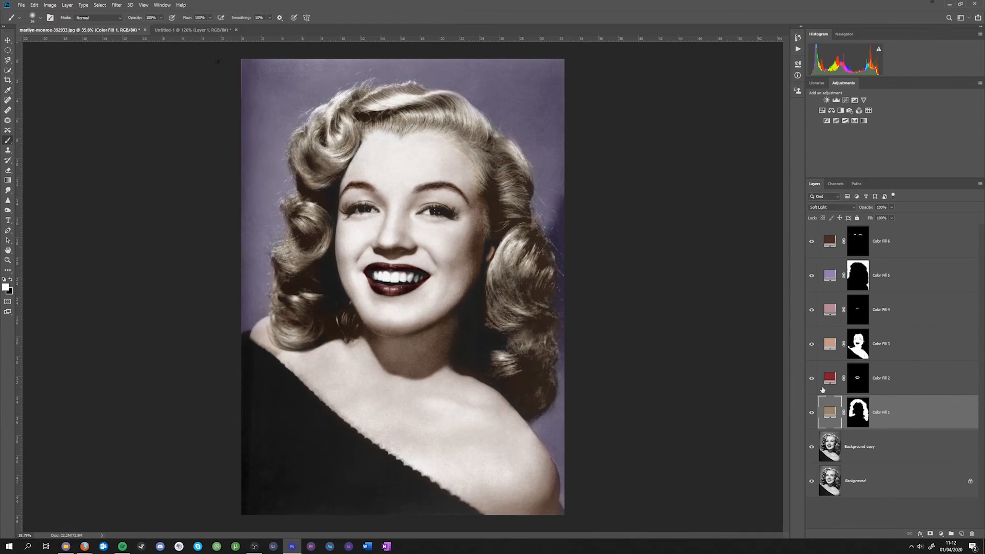
- Change the lip fill to a brighter, more saturated red and the skin fill to a more saturated orange
double_click(830, 378)
left_click(131, 115)
left_click(225, 78)
double_click(830, 344)
left_click(92, 92)
left_click(225, 78)
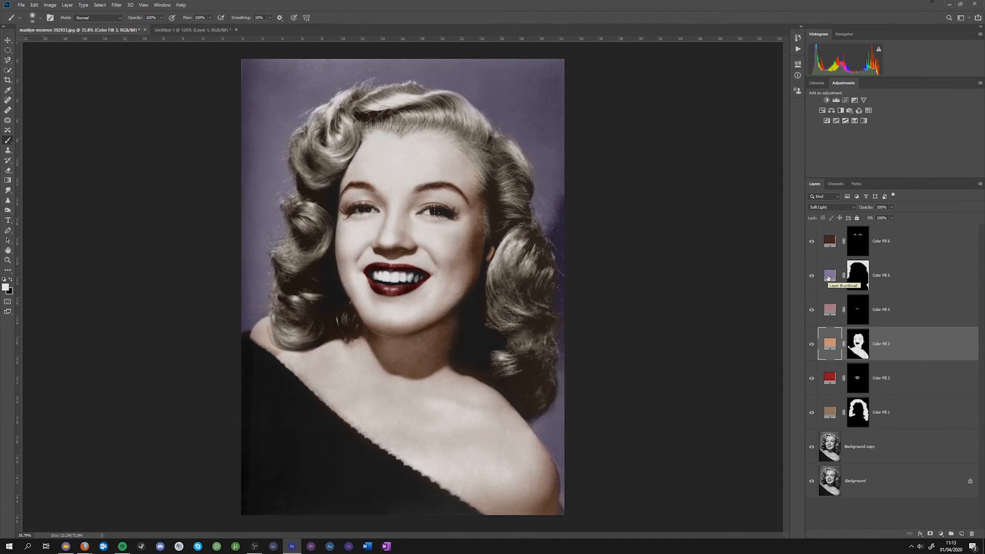
- Set the background's purple fill colour to #917eaf
left_click(827, 278)
double_click(833, 279)
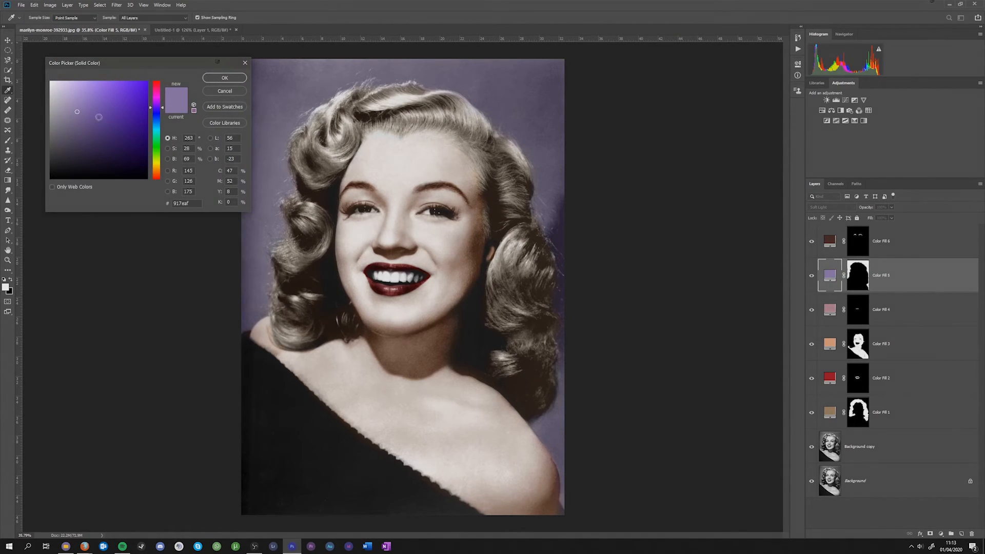
left_click(224, 78)
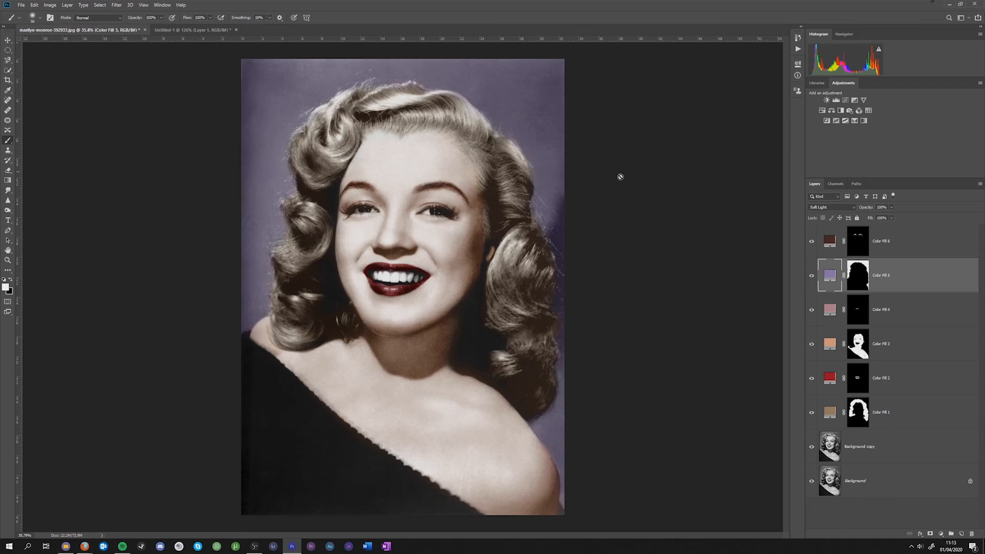
left_click(856, 279)
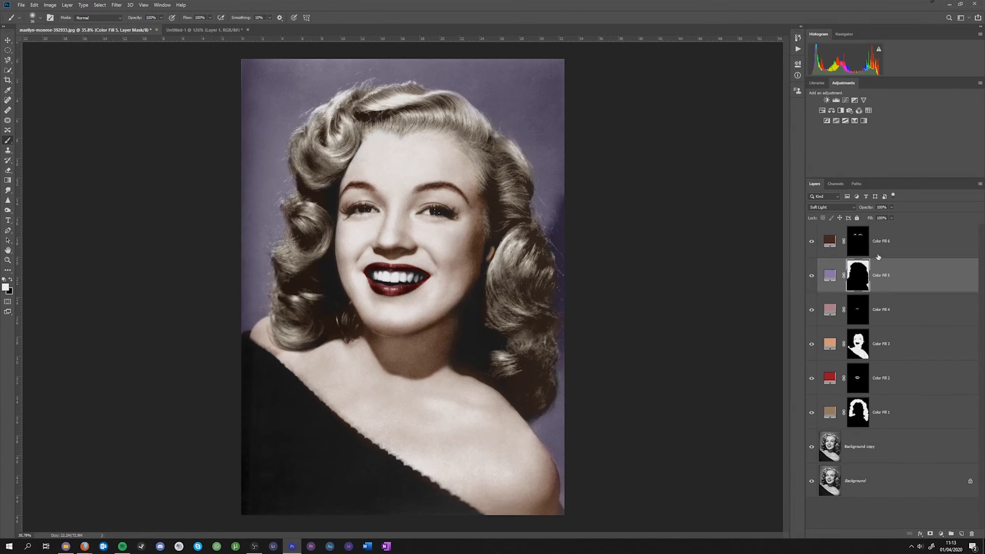
key("ctrl")
key("ctrl")
- Try lower opacities on the red lip fill layer and return it to 100%
scroll(395, 284, "up", 3)
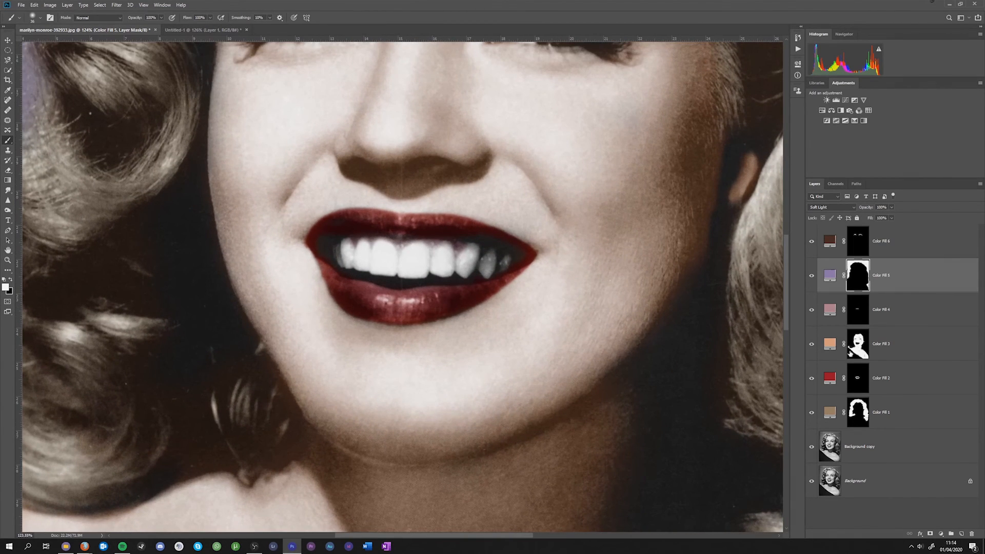
left_click(861, 378)
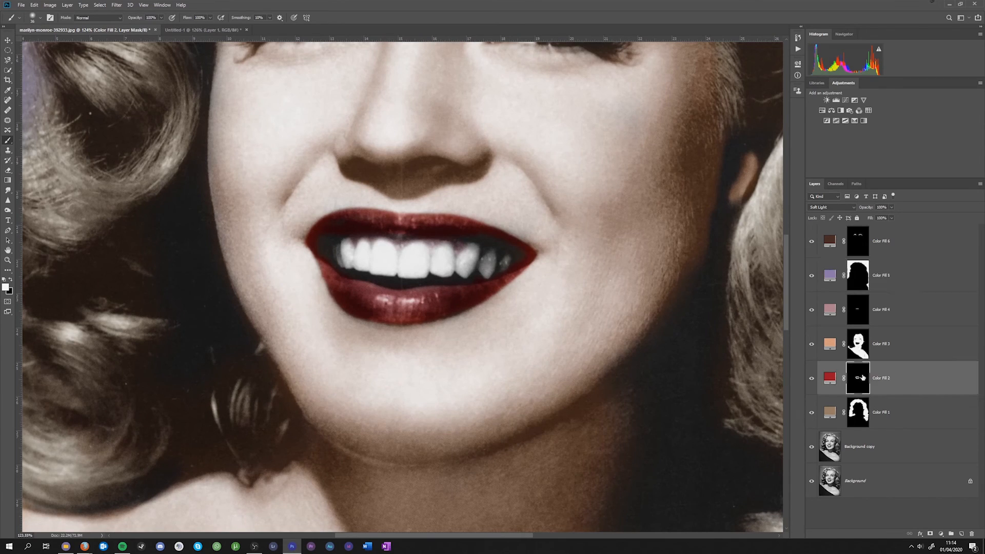
left_click_drag(883, 217, 880, 217)
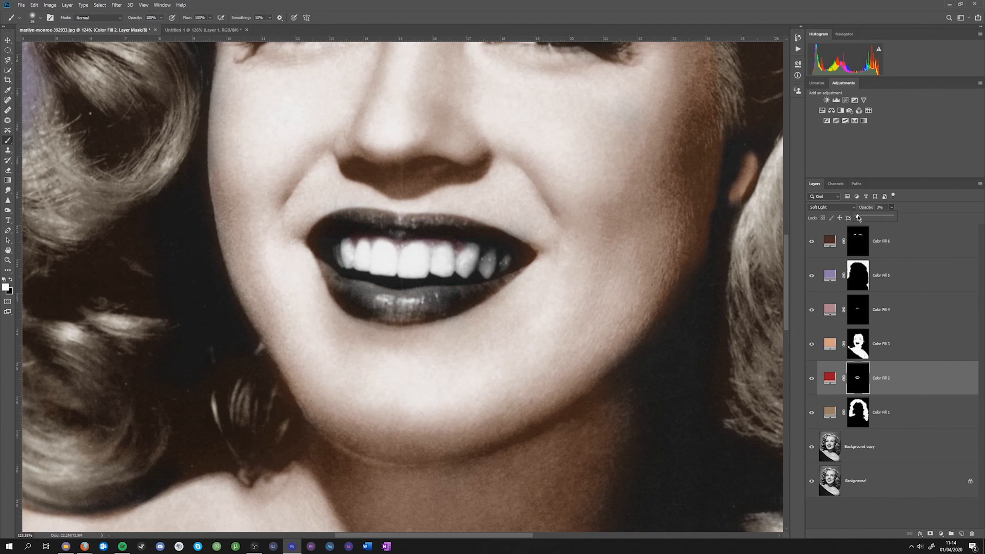
left_click_drag(875, 218, 892, 219)
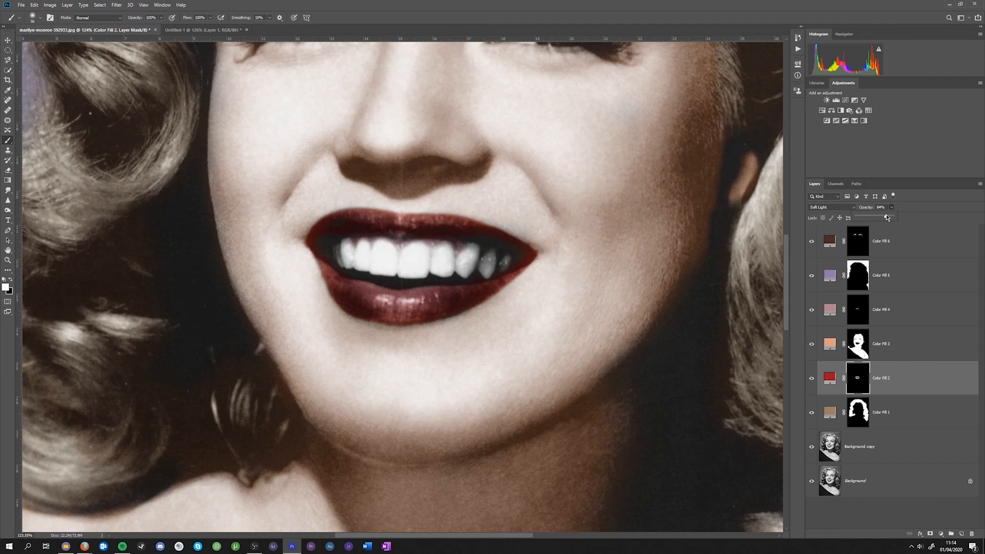
left_click(902, 210)
scroll(550, 290, "down", 9)
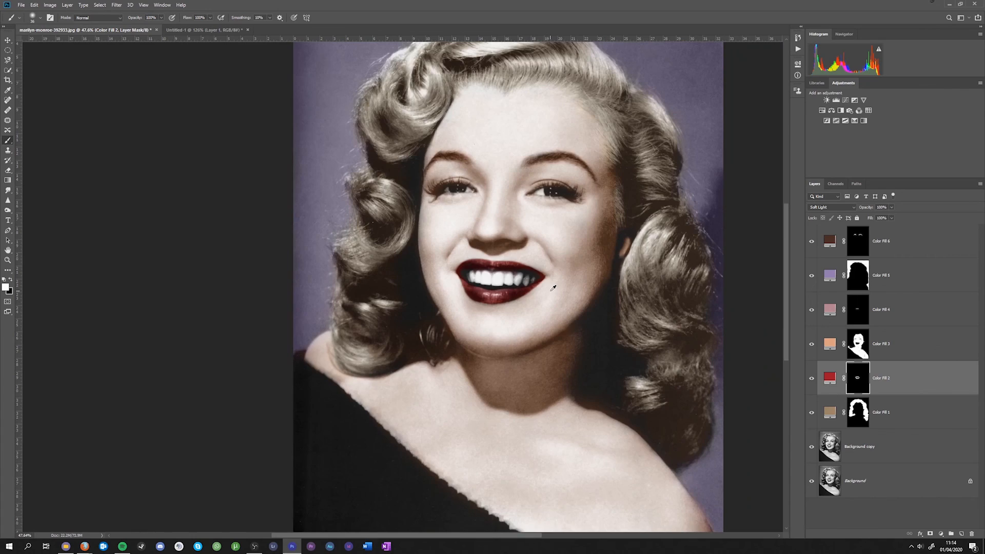